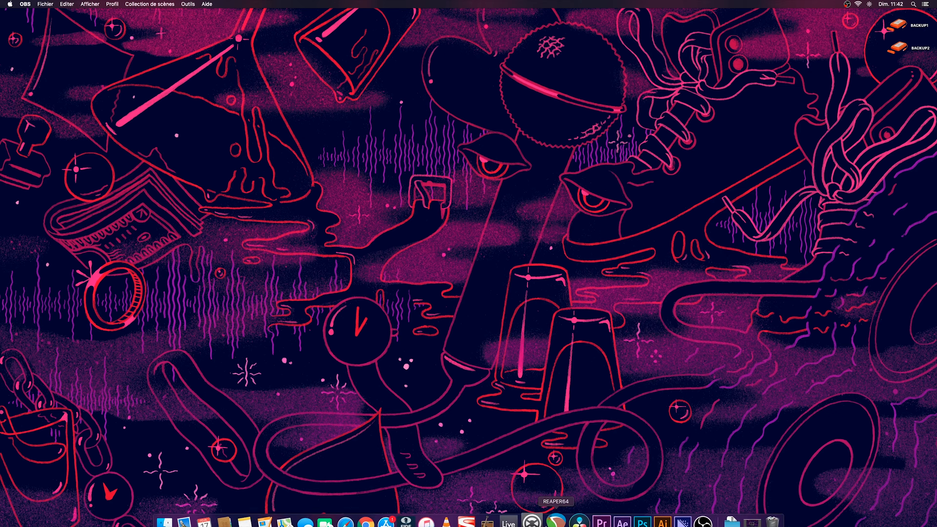
Open REAPER and insert one new track in the empty project
{"action": "left_click", "coordinate": [555, 515]}
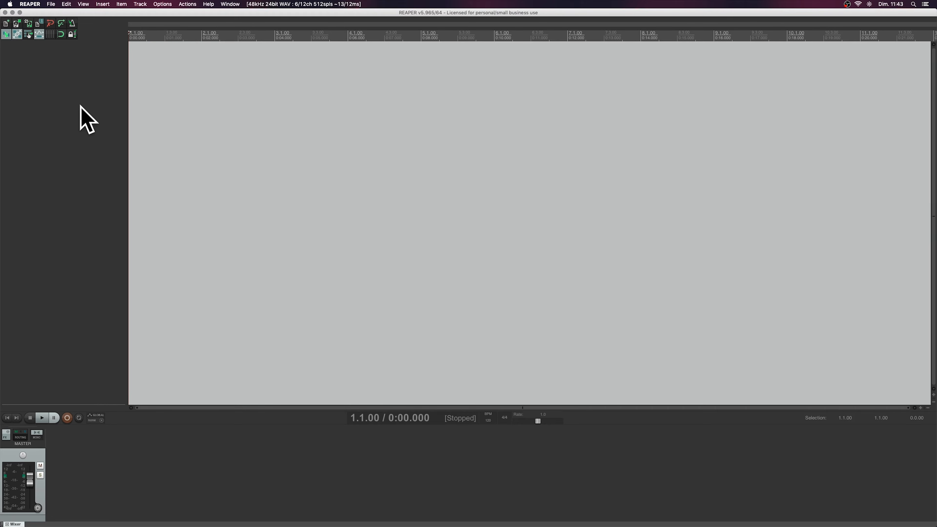
{"action": "right_click", "coordinate": [60, 108]}
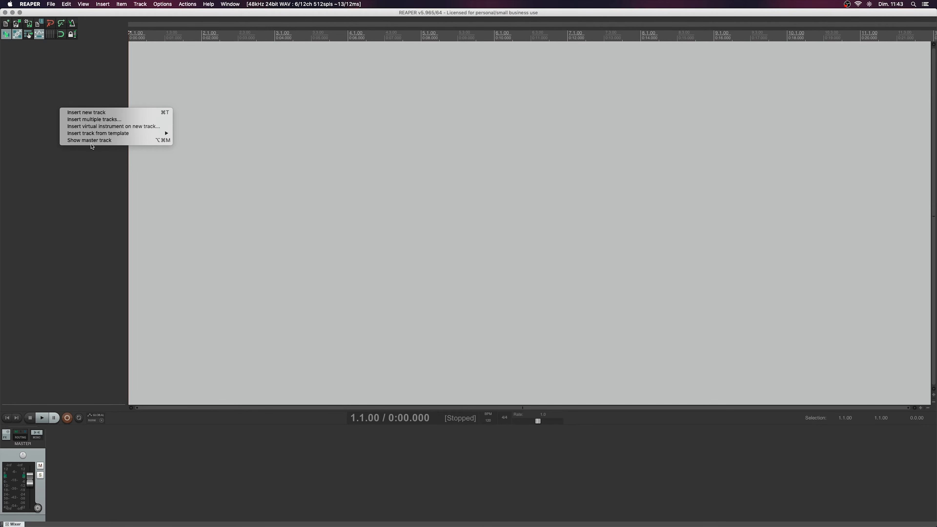
{"action": "mouse_move", "coordinate": [91, 132]}
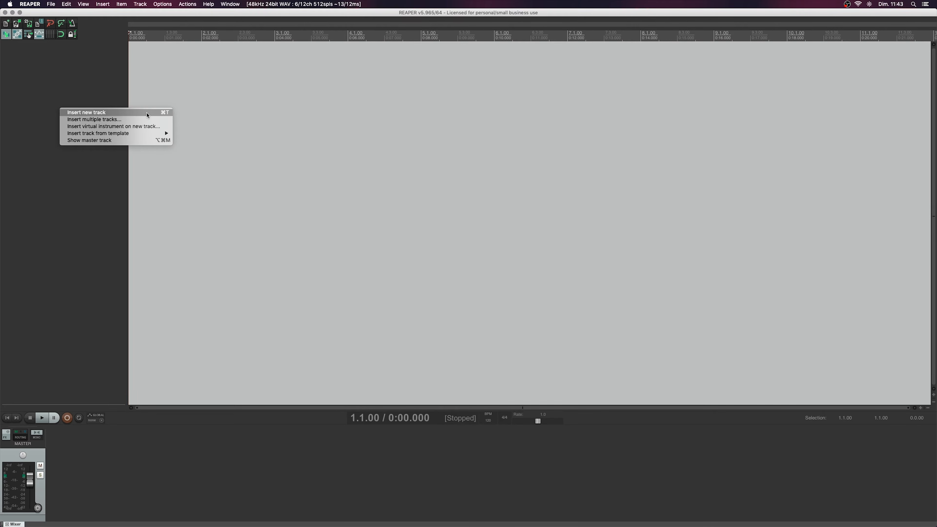
{"action": "left_click", "coordinate": [165, 112]}
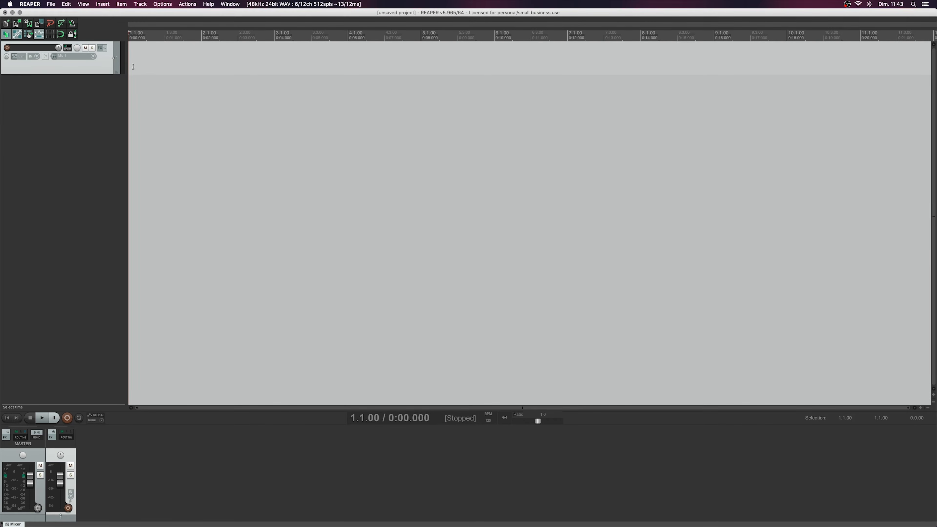
Insert two more tracks below the first one, and undo both insertions
{"action": "left_click", "coordinate": [71, 132]}
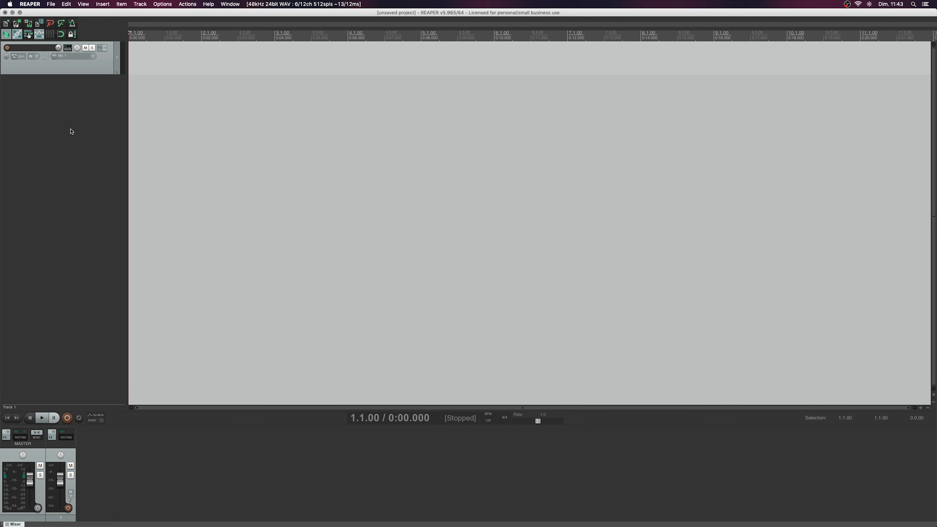
{"action": "key", "text": "super+t"}
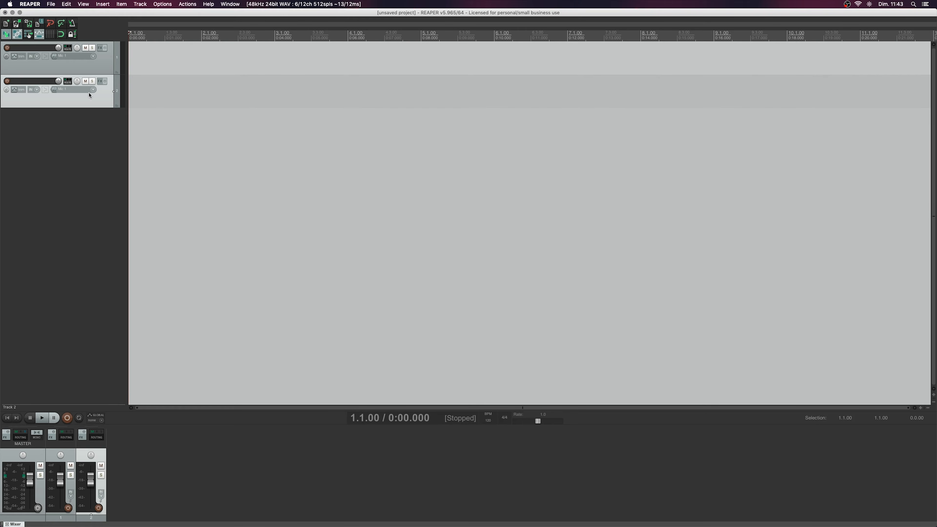
{"action": "left_click", "coordinate": [97, 71]}
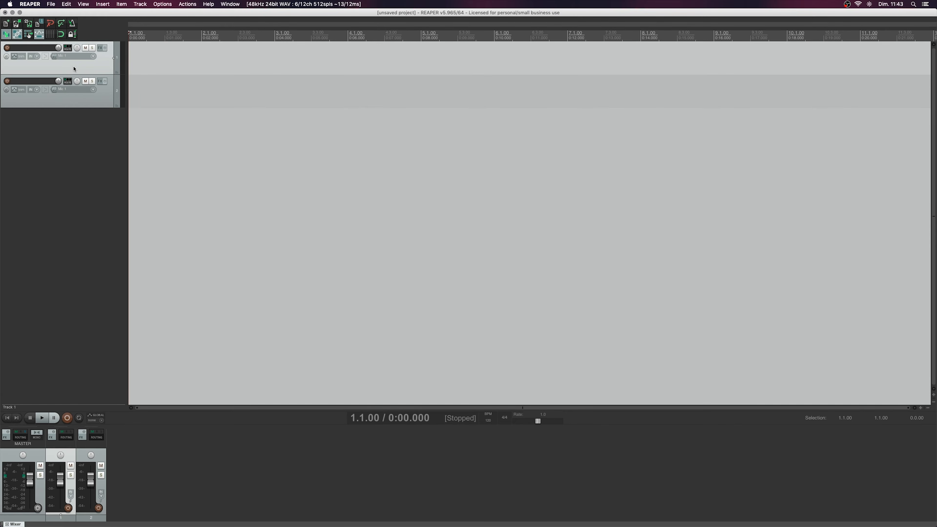
{"action": "key", "text": "super+t"}
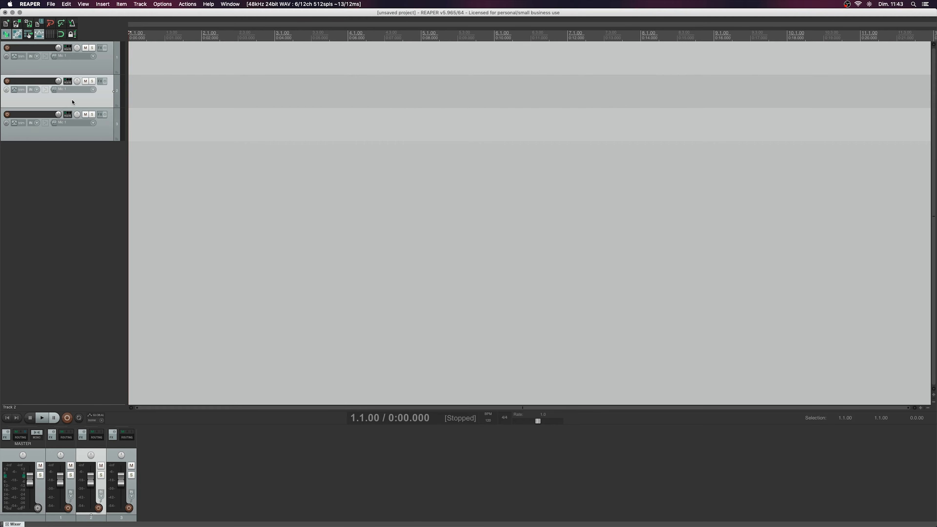
{"action": "key", "text": "super+z"}
{"action": "key", "text": "super+z"}
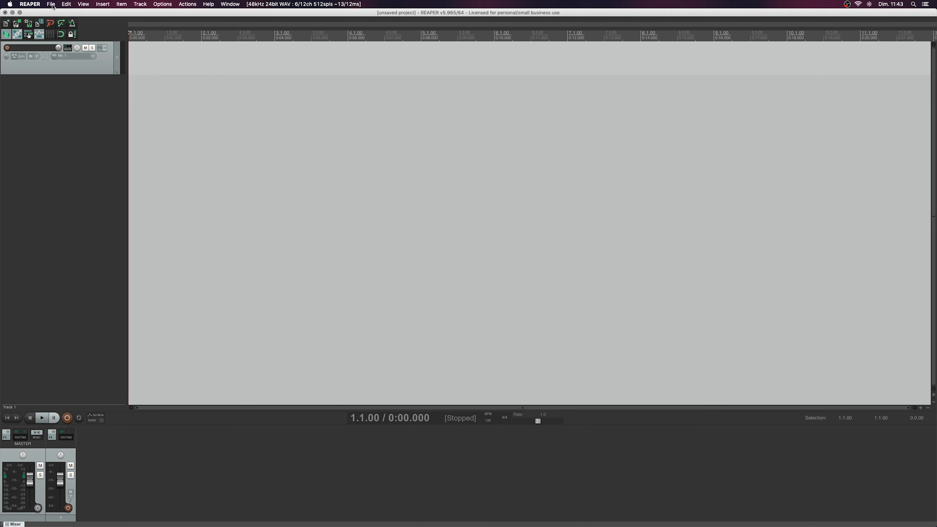
Insert another new track below the first one, and delete both tracks from the project
{"action": "left_click", "coordinate": [139, 4]}
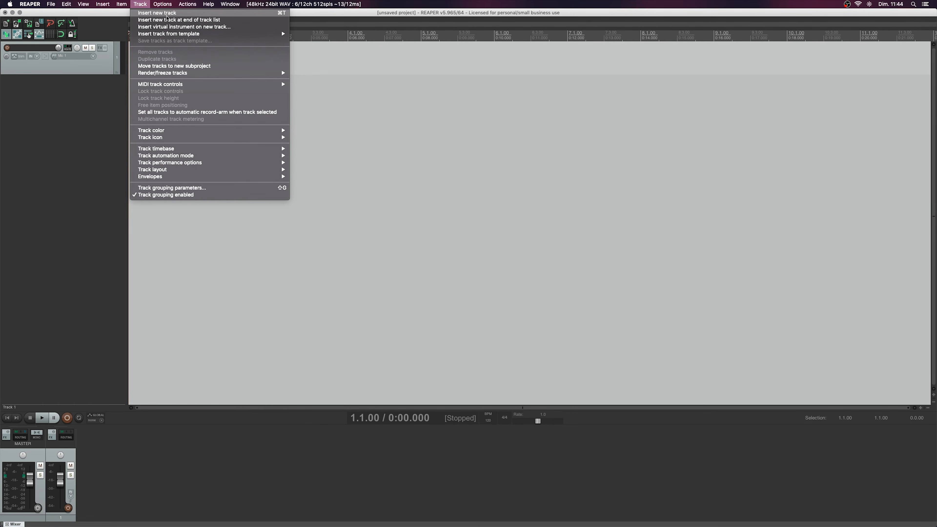
{"action": "left_click", "coordinate": [156, 13]}
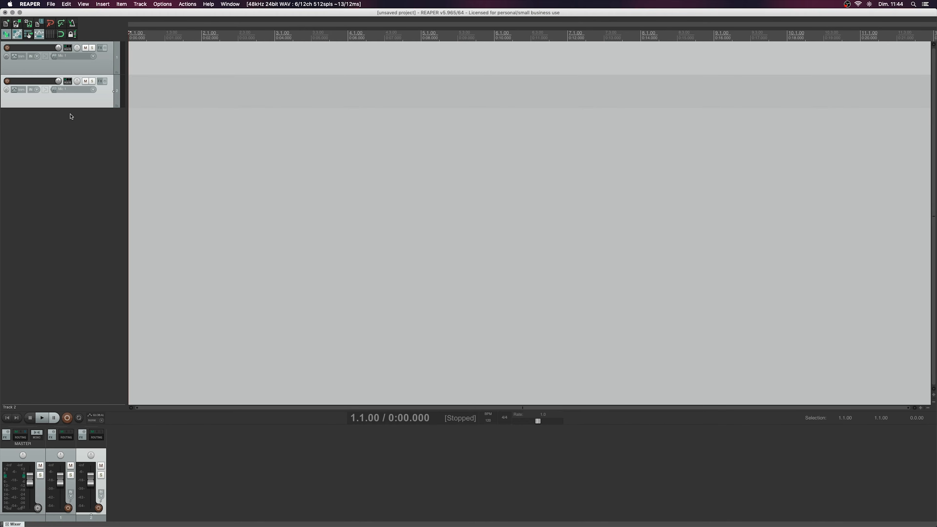
{"action": "key", "text": "Delete"}
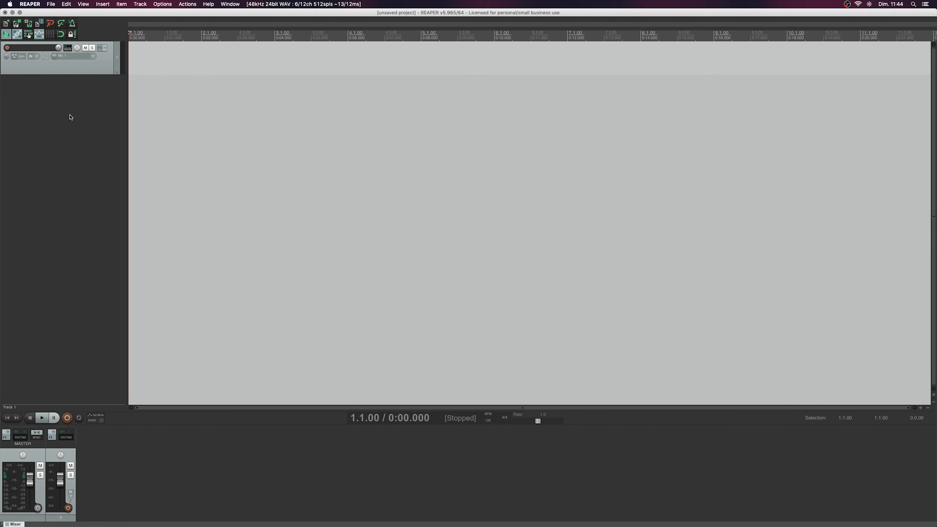
{"action": "key", "text": "Delete"}
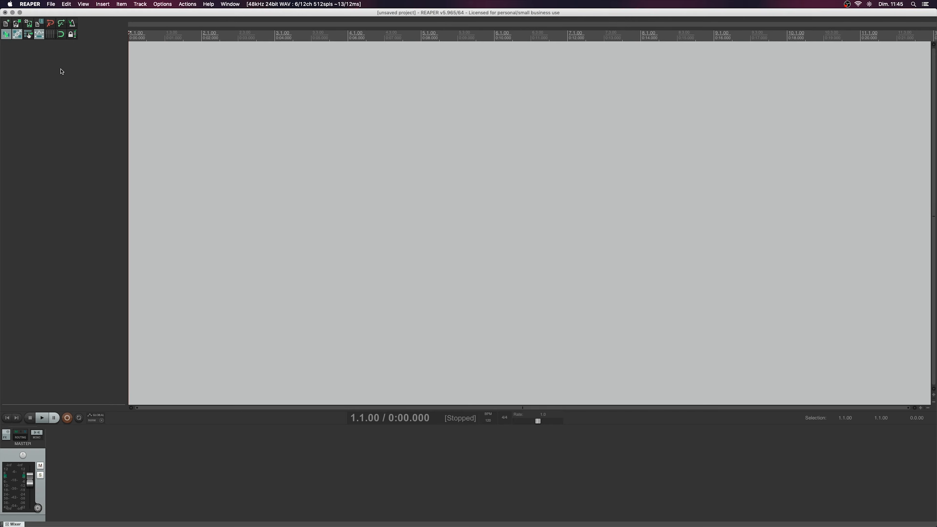
Insert 10 tracks at once in the empty project
{"action": "right_click", "coordinate": [58, 62]}
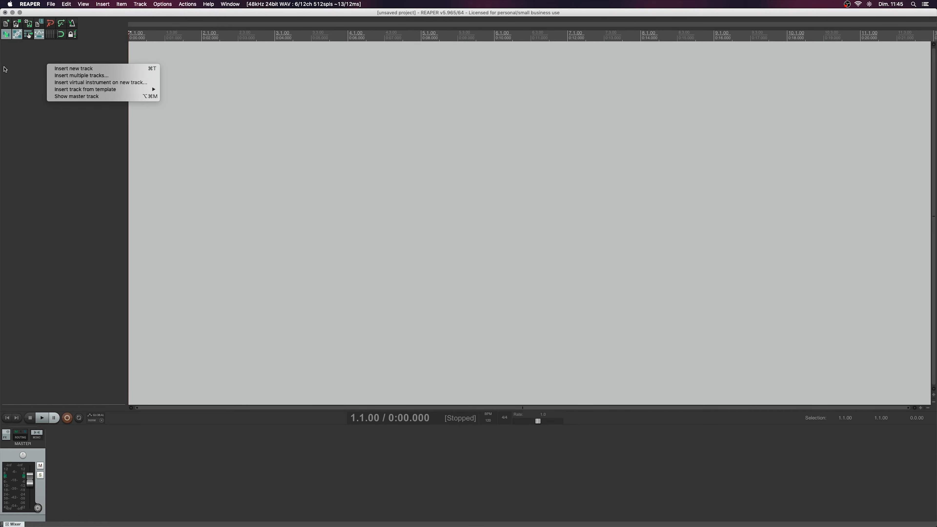
{"action": "left_click", "coordinate": [67, 75]}
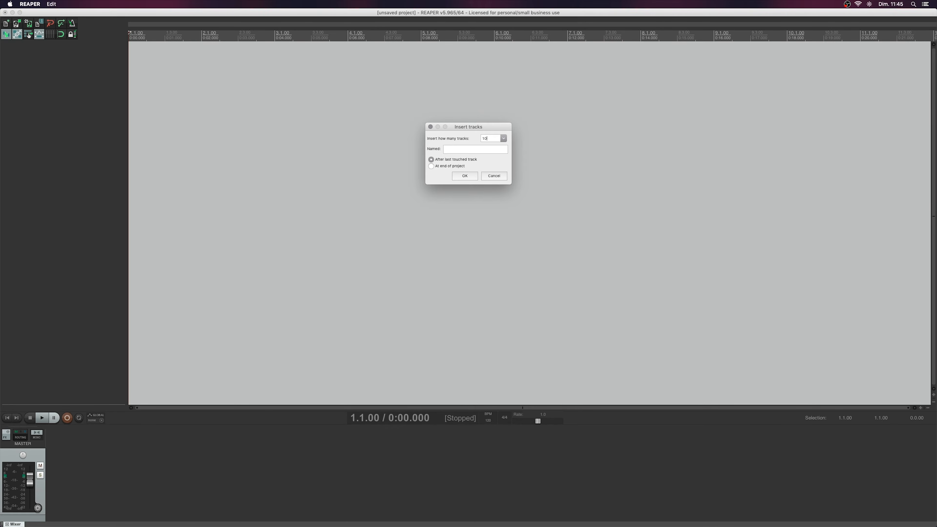
{"action": "left_click", "coordinate": [465, 176]}
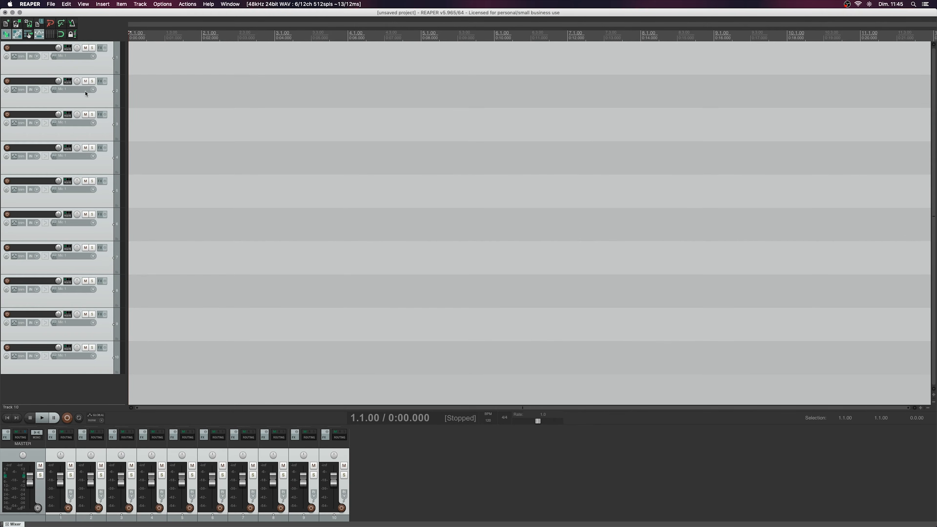
Name the first track VIDEO and the second track PERCHE
{"action": "left_click", "coordinate": [29, 49]}
{"action": "double_click", "coordinate": [30, 49]}
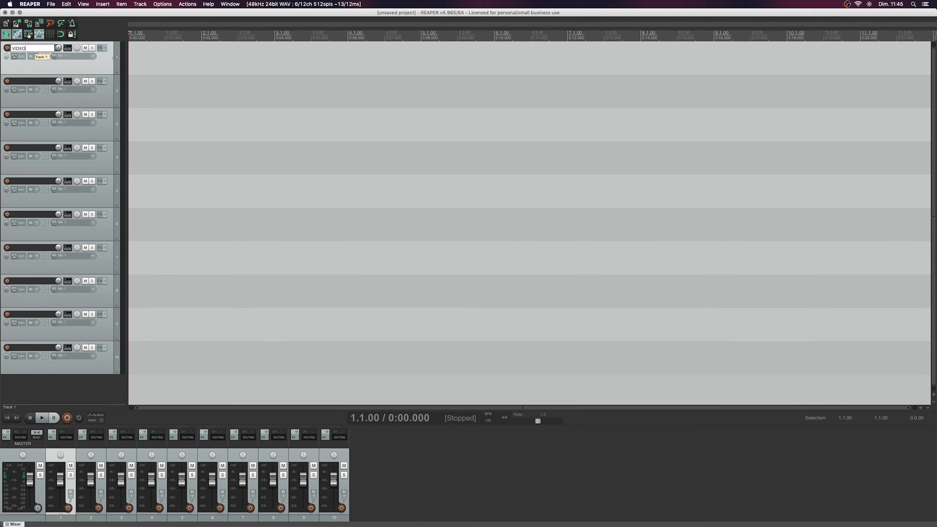
{"action": "type", "text": "VIDEO"}
{"action": "key", "text": "Return"}
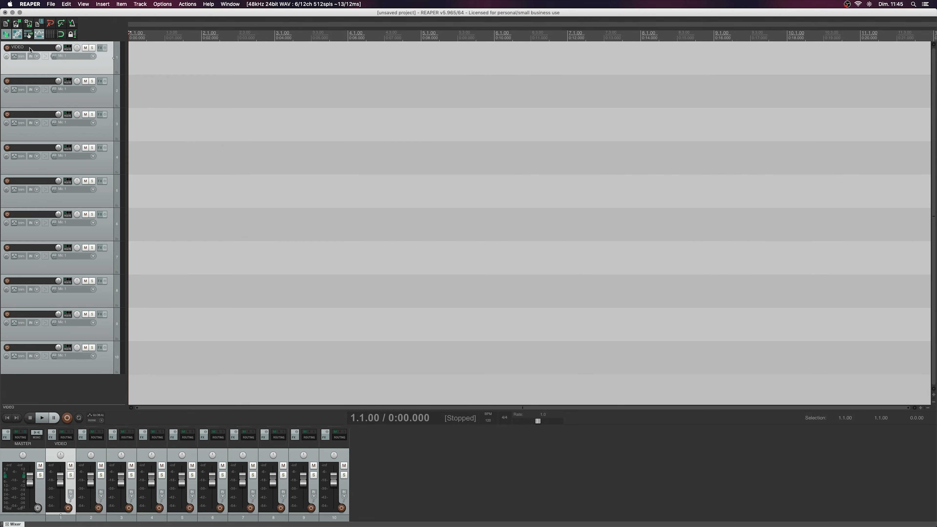
{"action": "double_click", "coordinate": [27, 82]}
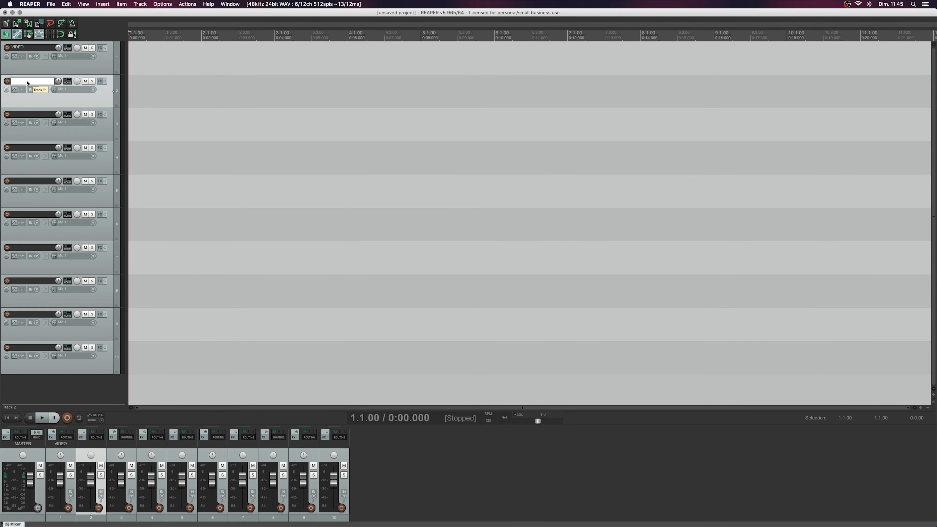
{"action": "type", "text": "PERCHE"}
{"action": "key", "text": "Return"}
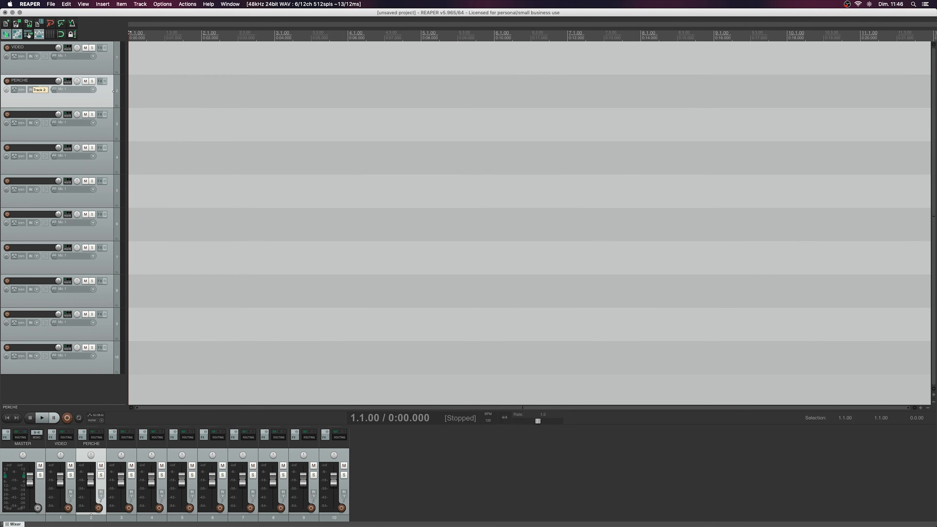
Name the third track HF1 and the fourth track HF2
{"action": "double_click", "coordinate": [25, 115]}
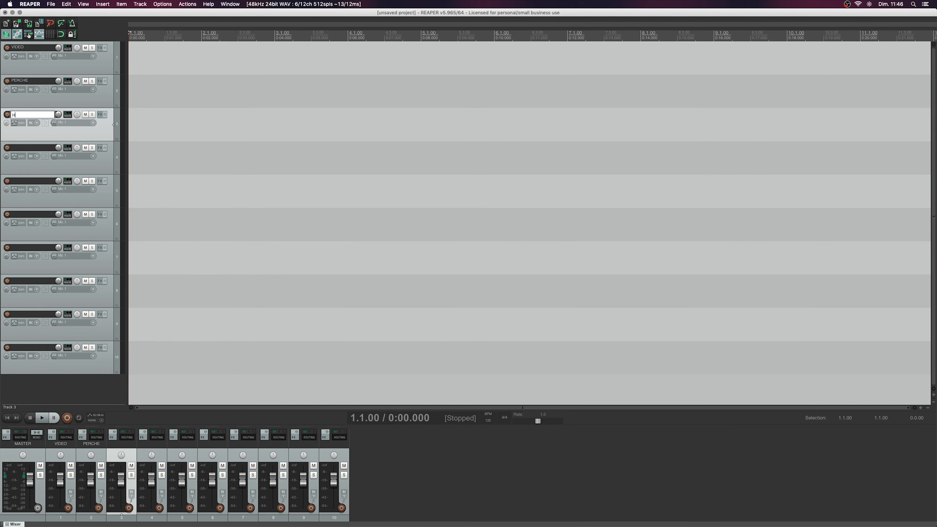
{"action": "type", "text": "HF1"}
{"action": "key", "text": "Return"}
{"action": "double_click", "coordinate": [17, 148]}
{"action": "type", "text": "H"}
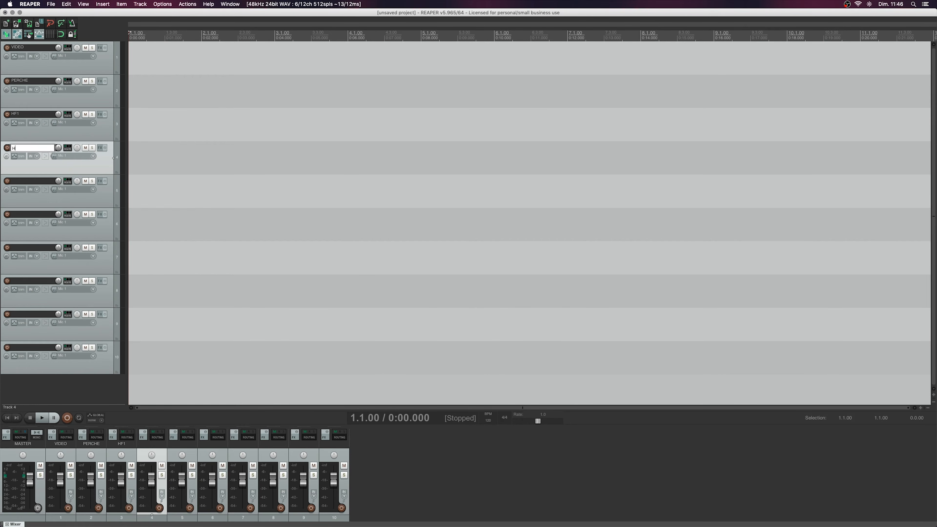
{"action": "type", "text": "F2"}
{"action": "key", "text": "Return"}
Name the fifth track FX1 and the sixth track FX2
{"action": "double_click", "coordinate": [19, 182]}
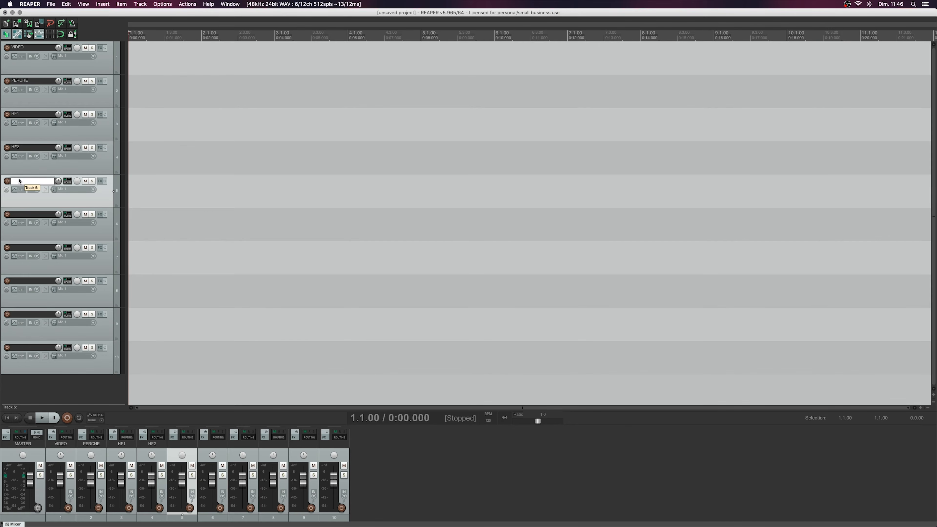
{"action": "type", "text": "FX1"}
{"action": "key", "text": "Return"}
{"action": "double_click", "coordinate": [21, 217]}
{"action": "type", "text": "F"}
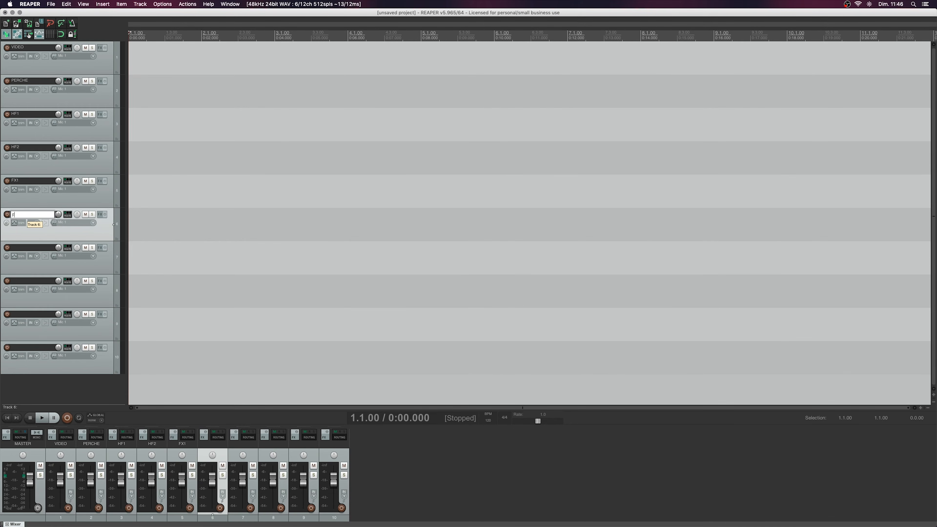
{"action": "type", "text": "X2"}
{"action": "key", "text": "Return"}
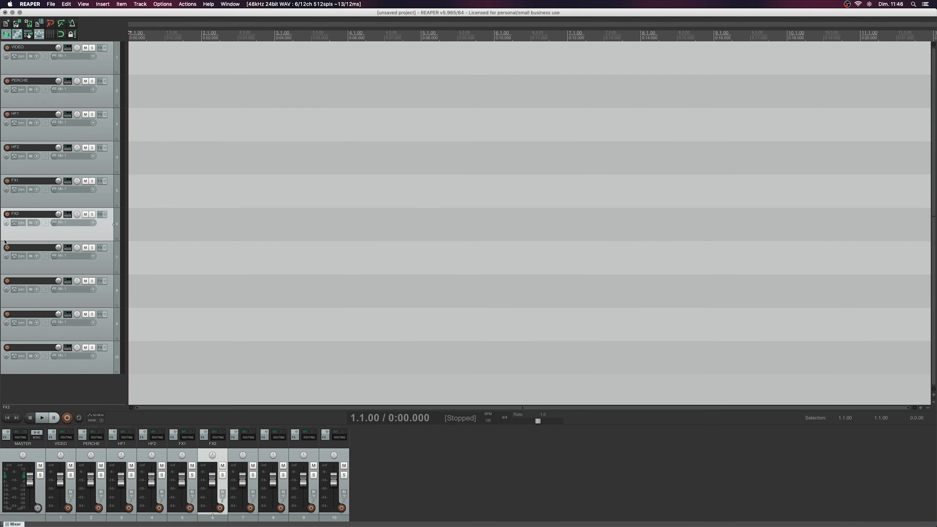
Name the seventh track AMB1 and the eighth track AMB2
{"action": "double_click", "coordinate": [30, 246]}
{"action": "type", "text": "AMB1"}
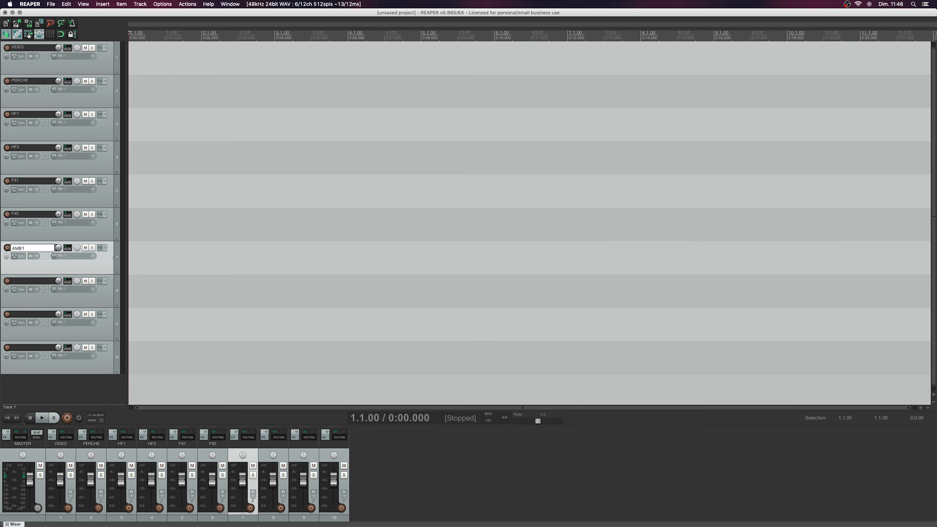
{"action": "key", "text": "Return"}
{"action": "double_click", "coordinate": [21, 282]}
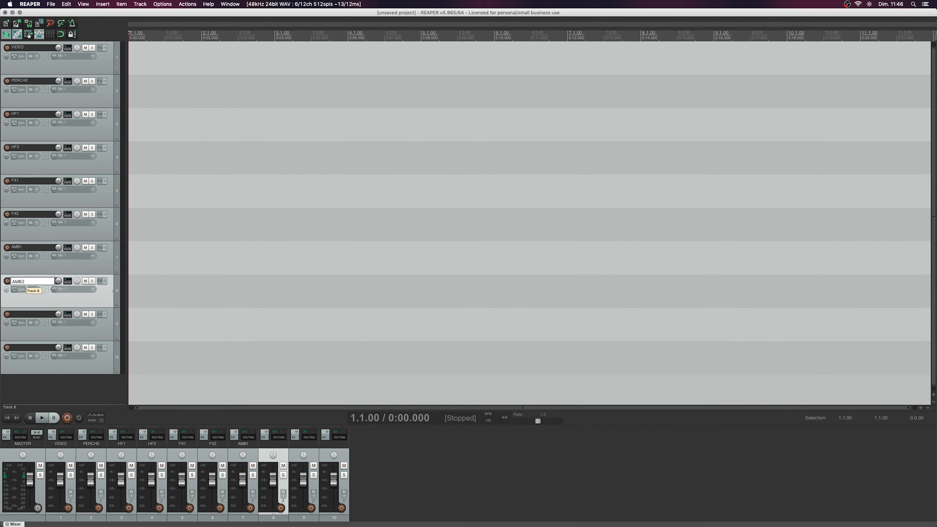
{"action": "type", "text": "AMB2"}
{"action": "key", "text": "Return"}
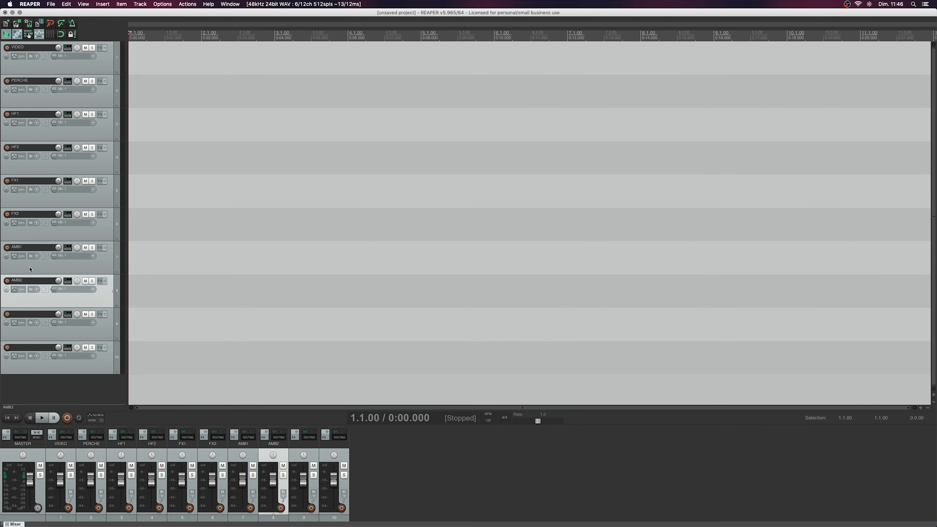
Name the ninth and tenth tracks MUSIC1 and MUSIC2, and make the VIDEO track slightly taller
{"action": "double_click", "coordinate": [20, 315]}
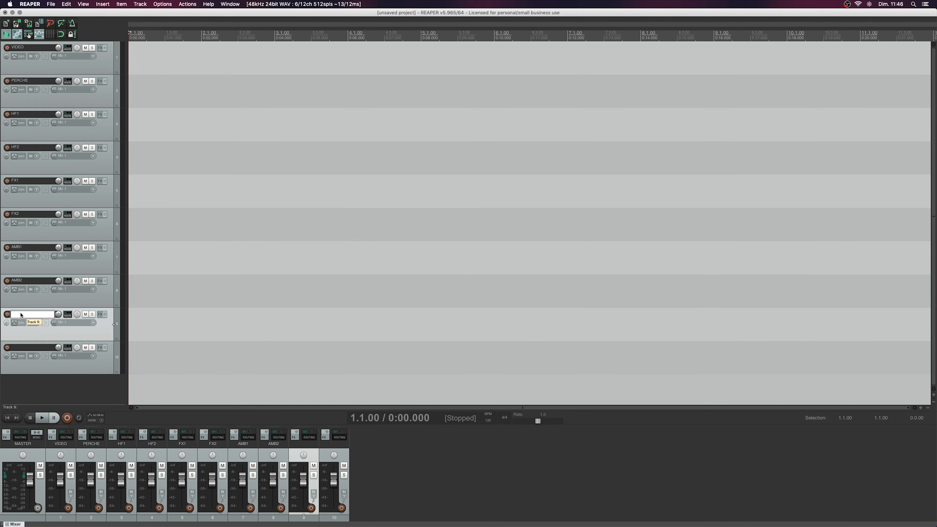
{"action": "type", "text": "MUSIC1"}
{"action": "key", "text": "Tab"}
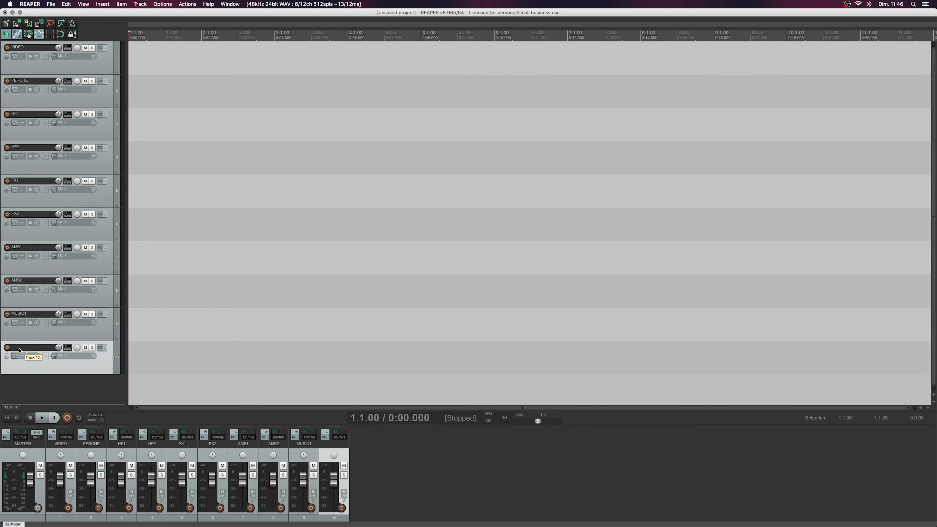
{"action": "type", "text": "MUSIC2"}
{"action": "key", "text": "Return"}
{"action": "mouse_move", "coordinate": [79, 74]}
{"action": "left_mouse_down"}
{"action": "mouse_move", "coordinate": [79, 16]}
{"action": "mouse_move", "coordinate": [81, 98]}
{"action": "mouse_move", "coordinate": [83, 70]}
{"action": "mouse_move", "coordinate": [82, 78]}
{"action": "left_mouse_up"}
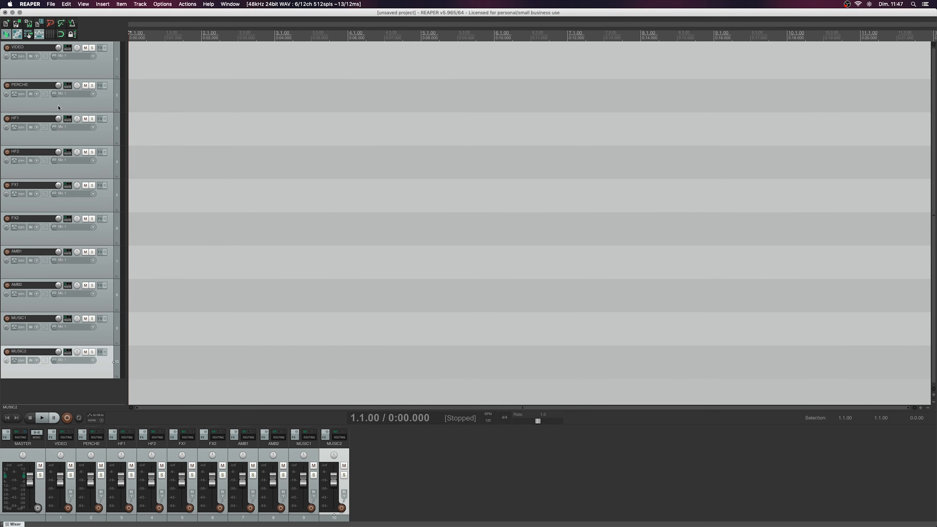
Set the PERCHE, HF1 and HF2 tracks together to a custom blue color
{"action": "left_click", "coordinate": [99, 107]}
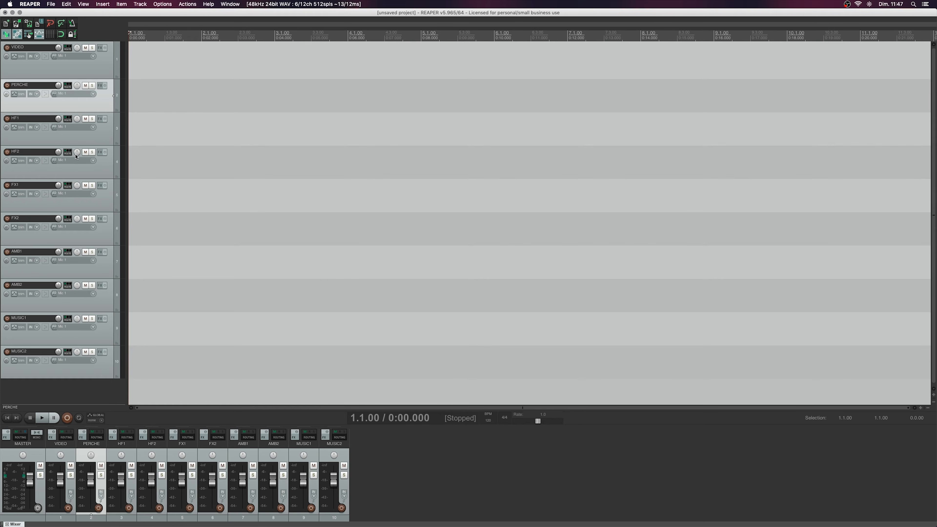
{"action": "left_click", "coordinate": [75, 175], "text": "shift"}
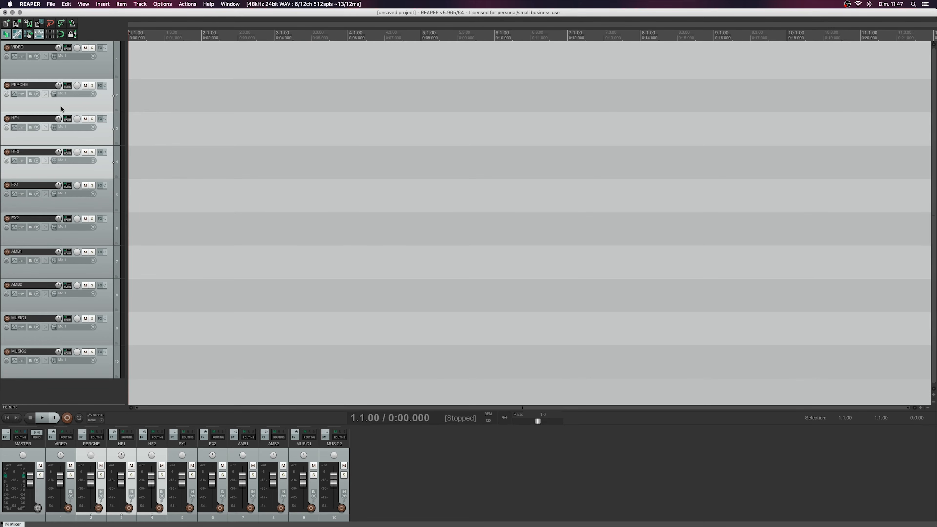
{"action": "right_click", "coordinate": [69, 140]}
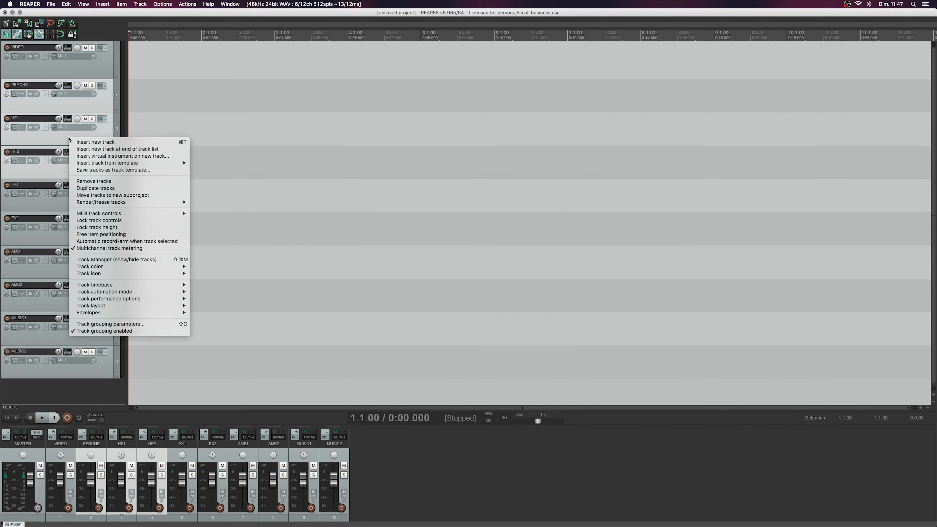
{"action": "mouse_move", "coordinate": [99, 267]}
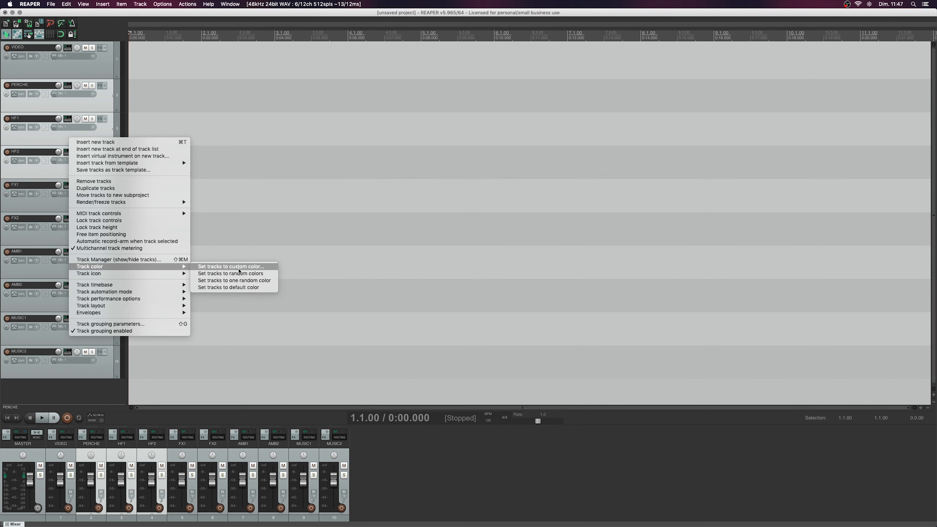
{"action": "left_click", "coordinate": [239, 269]}
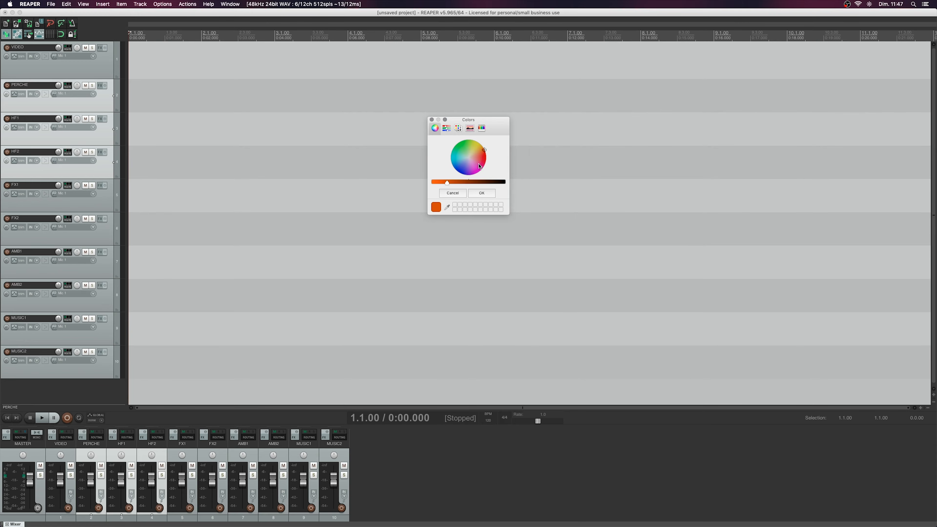
{"action": "left_click_drag", "start_coordinate": [478, 157], "coordinate": [440, 183]}
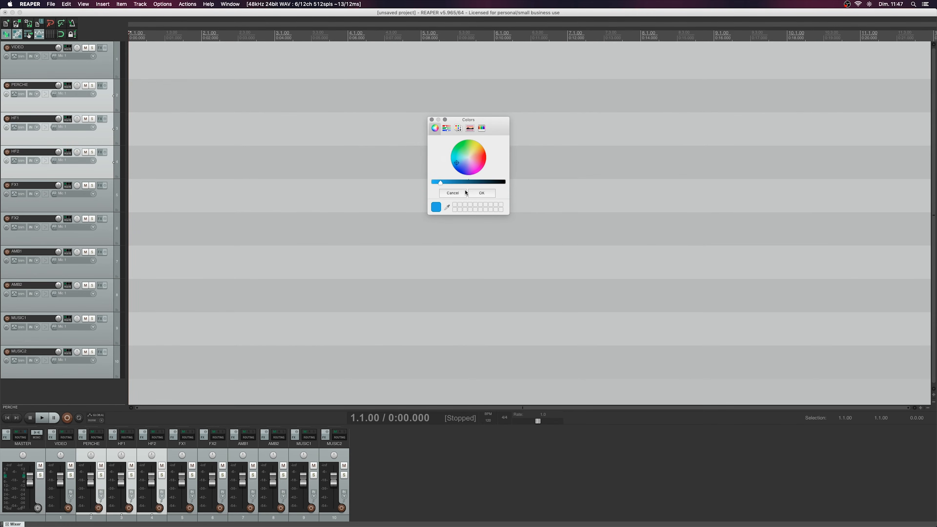
{"action": "left_click", "coordinate": [478, 193]}
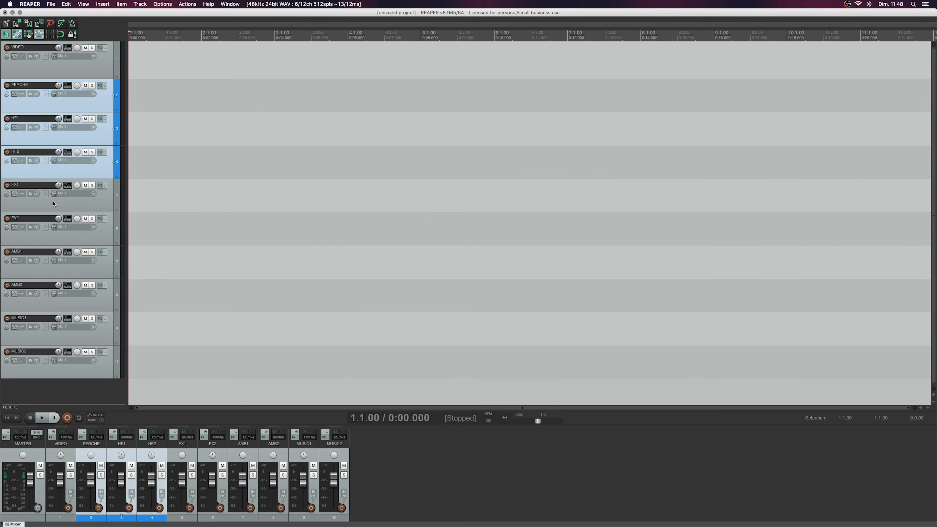
Set the FX1 and FX2 tracks together to one random color
{"action": "left_click", "coordinate": [75, 210]}
{"action": "left_click", "coordinate": [97, 243], "text": "shift"}
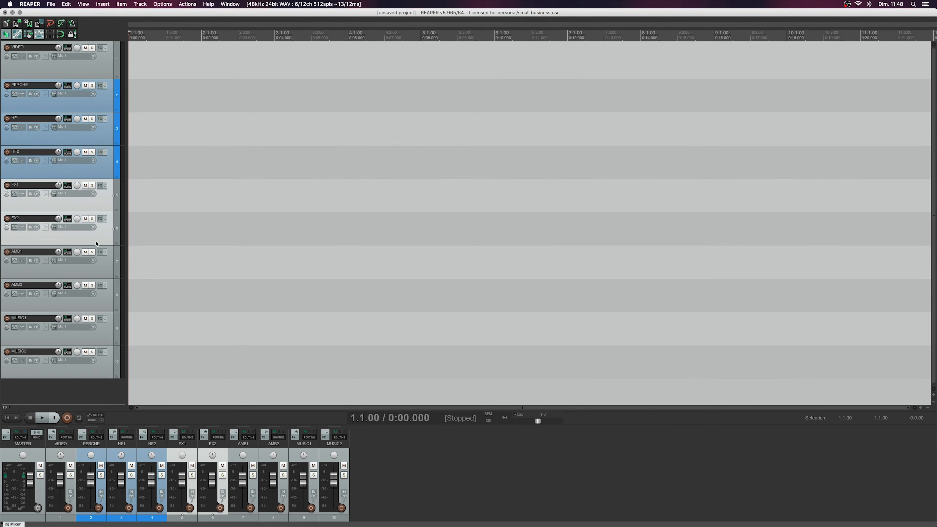
{"action": "right_click", "coordinate": [96, 243]}
{"action": "mouse_move", "coordinate": [128, 372]}
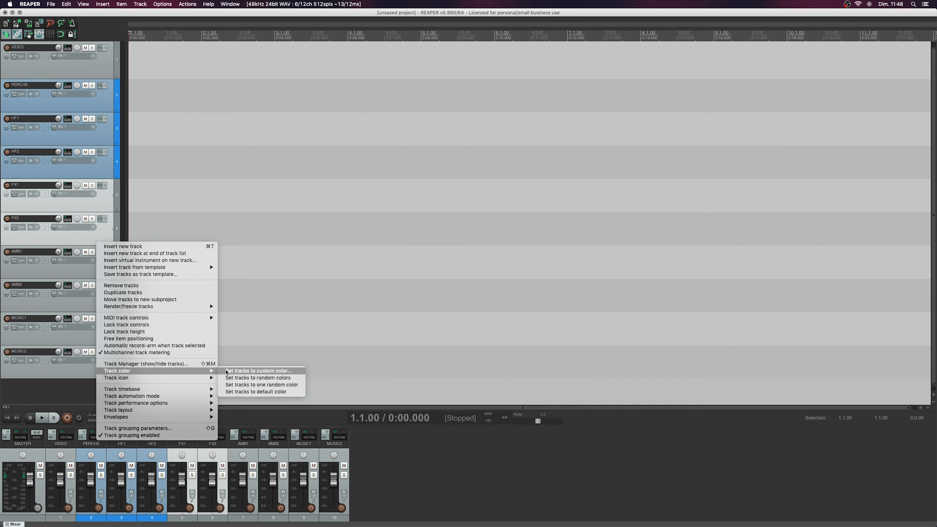
{"action": "left_click", "coordinate": [249, 385]}
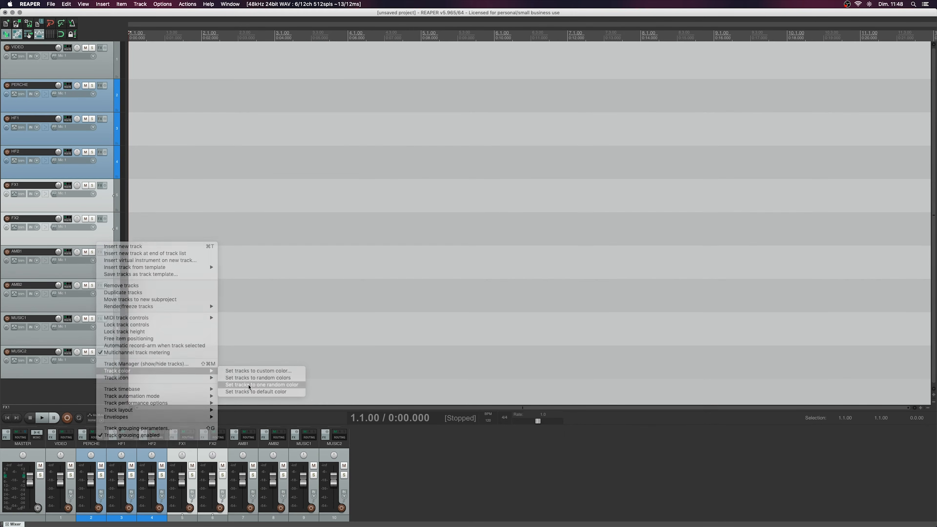
Set the AMB1 and AMB2 tracks together to a custom green color, slightly brightened
{"action": "left_click", "coordinate": [88, 273]}
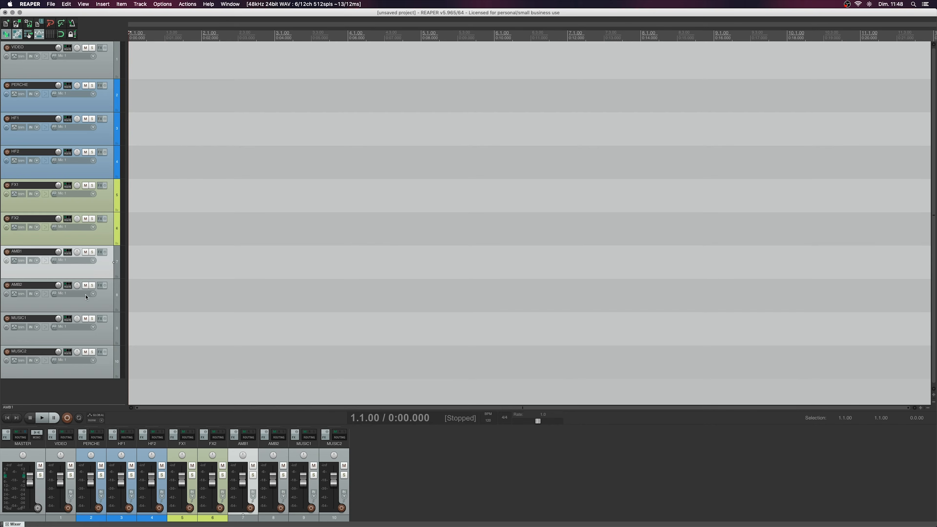
{"action": "left_click", "coordinate": [86, 305], "text": "shift"}
{"action": "right_click", "coordinate": [86, 304]}
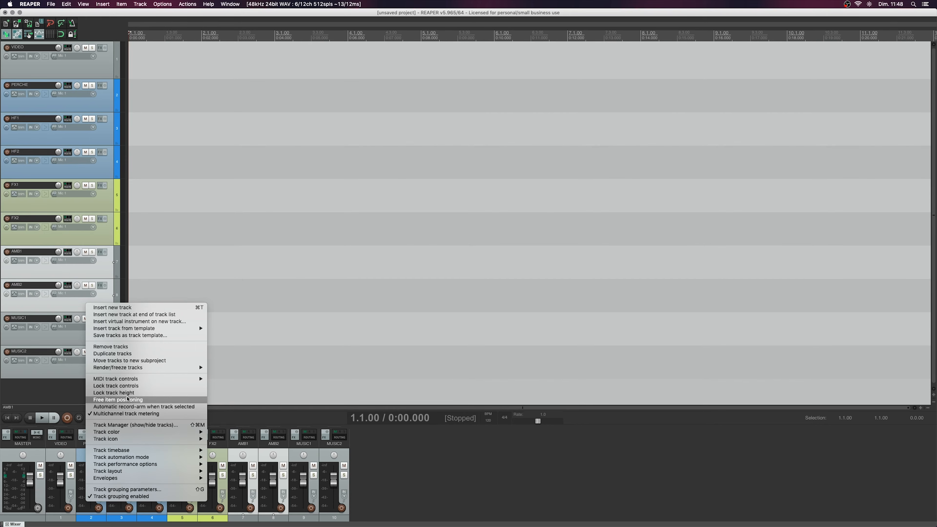
{"action": "mouse_move", "coordinate": [177, 432]}
{"action": "left_click", "coordinate": [220, 432]}
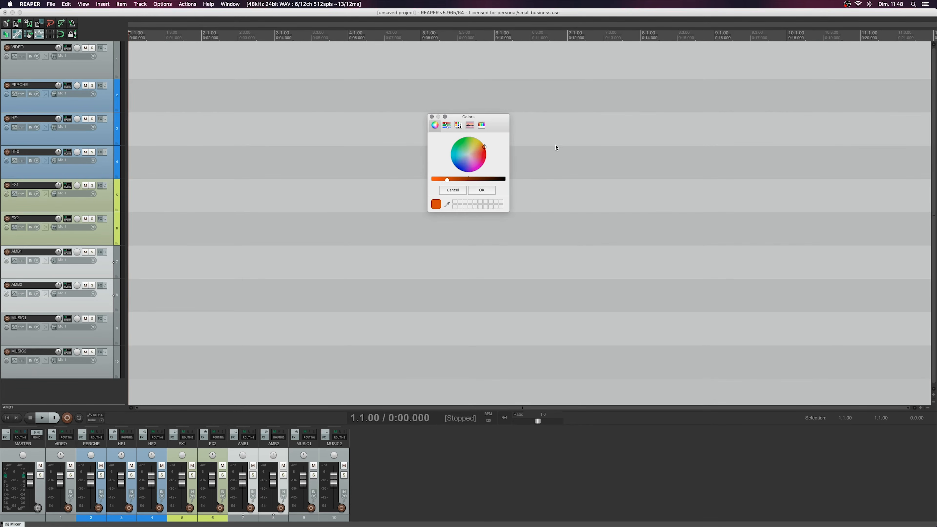
{"action": "left_click", "coordinate": [475, 161]}
{"action": "left_click_drag", "start_coordinate": [476, 162], "coordinate": [474, 163]}
{"action": "left_click", "coordinate": [456, 149]}
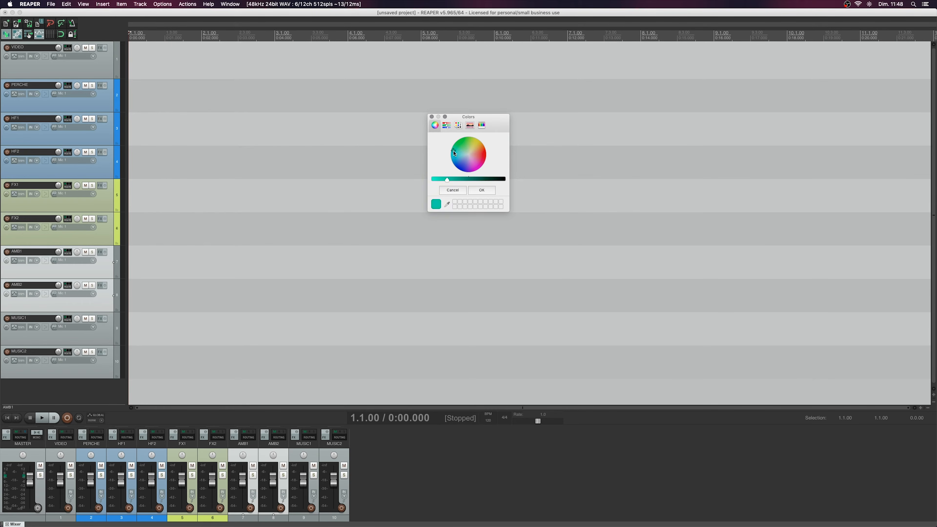
{"action": "left_click", "coordinate": [444, 180]}
{"action": "left_click", "coordinate": [481, 190]}
Set the MUSIC1 and MUSIC2 tracks together to one random color
{"action": "left_click", "coordinate": [58, 336]}
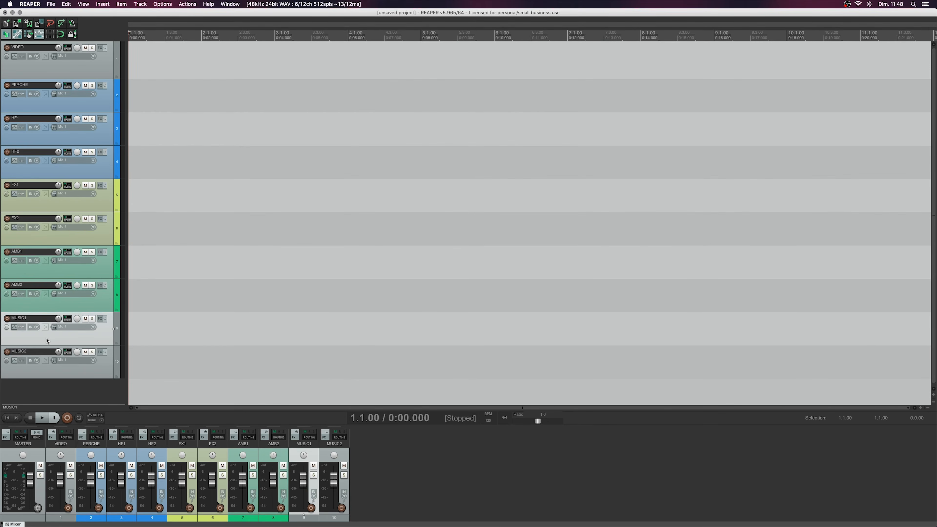
{"action": "left_click", "coordinate": [61, 376], "text": "shift"}
{"action": "right_click", "coordinate": [63, 376]}
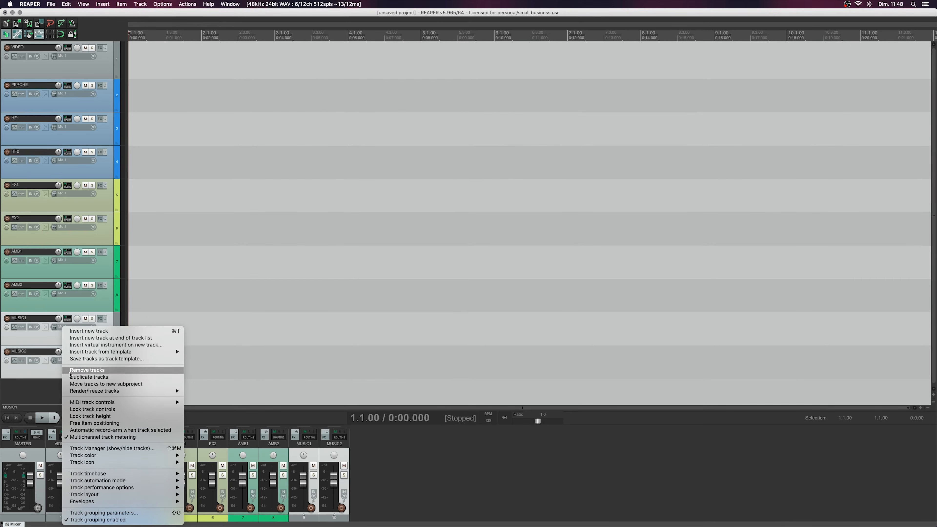
{"action": "mouse_move", "coordinate": [95, 458]}
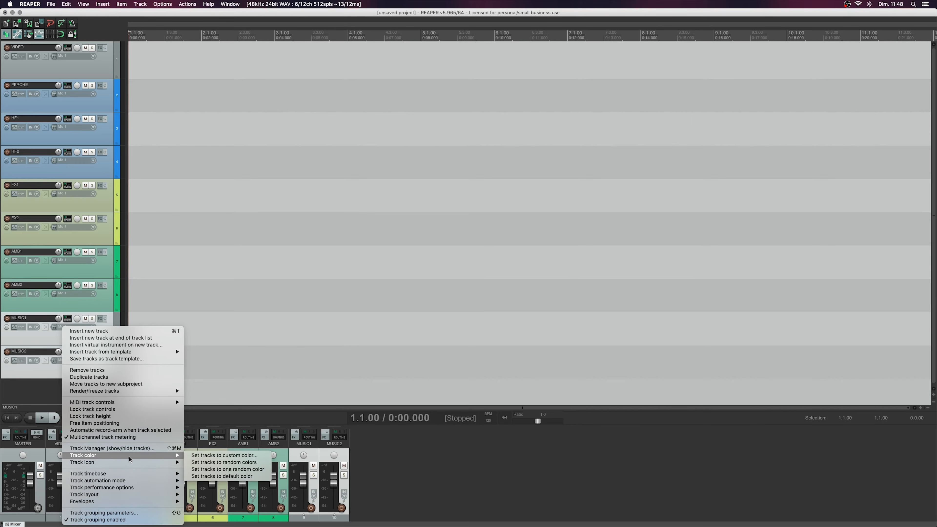
{"action": "left_click", "coordinate": [210, 470]}
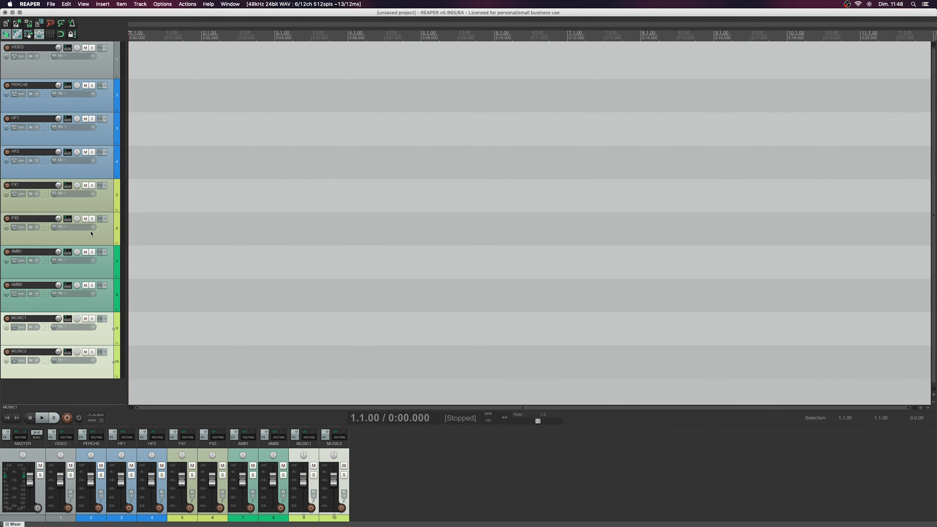
Set the MUSIC1 and MUSIC2 tracks together to a custom pink color
{"action": "left_click", "coordinate": [97, 341]}
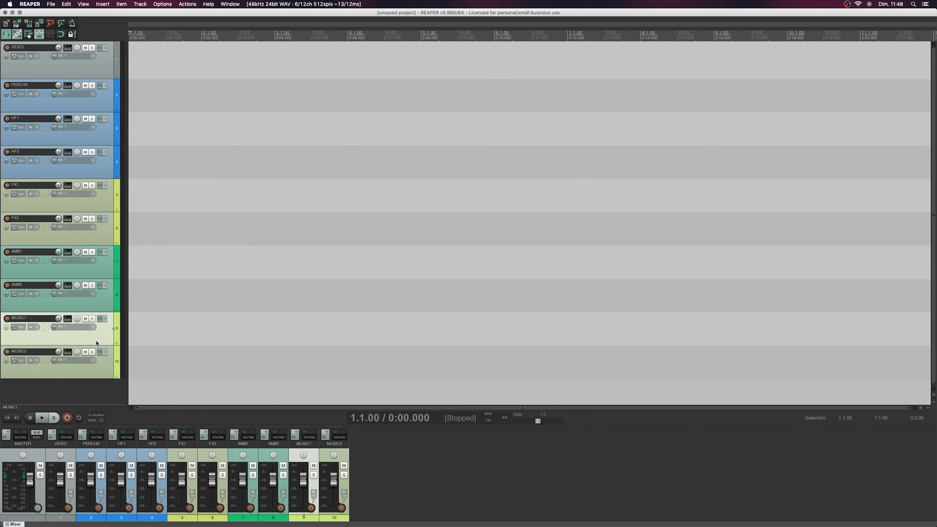
{"action": "right_click", "coordinate": [99, 373]}
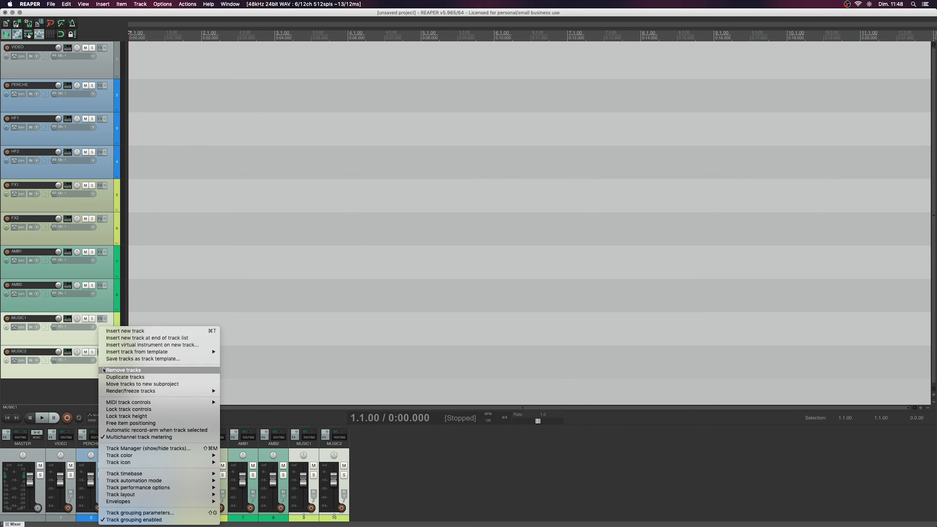
{"action": "mouse_move", "coordinate": [133, 457]}
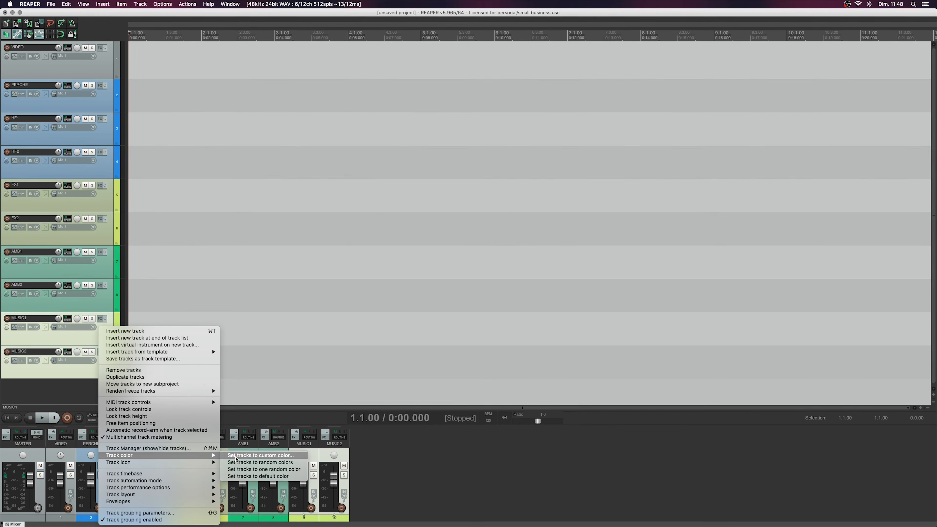
{"action": "left_click", "coordinate": [236, 457]}
{"action": "left_click_drag", "start_coordinate": [471, 147], "coordinate": [476, 162]}
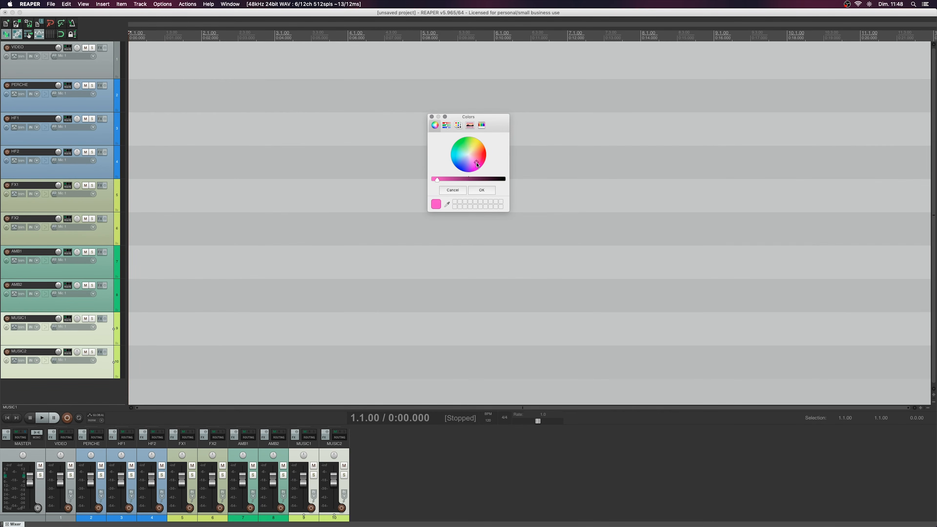
{"action": "left_click", "coordinate": [492, 194]}
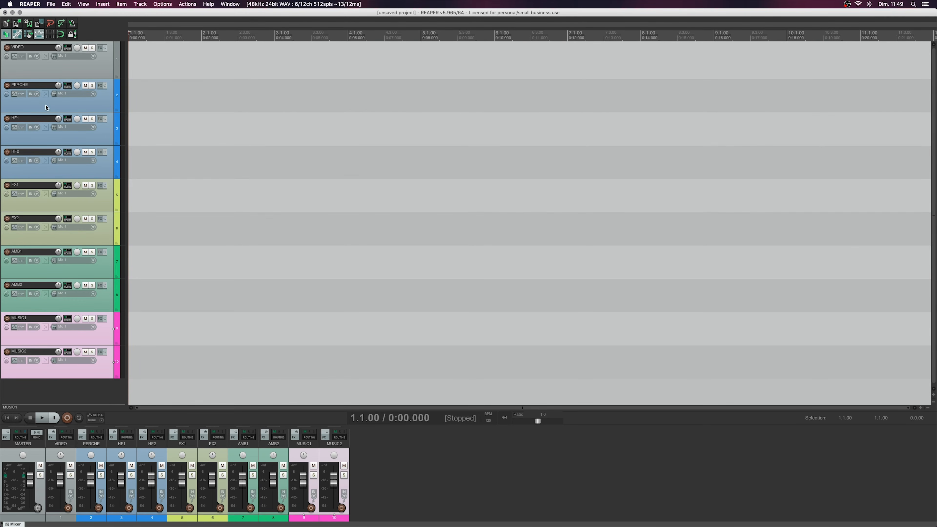
Insert a new track directly below the VIDEO track and name it DIRECTS
{"action": "left_click", "coordinate": [47, 69]}
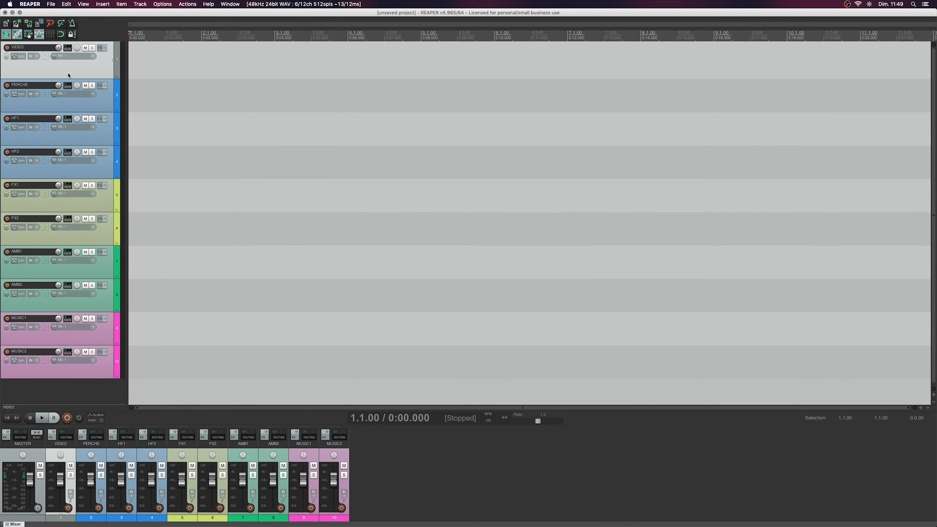
{"action": "left_click", "coordinate": [102, 4]}
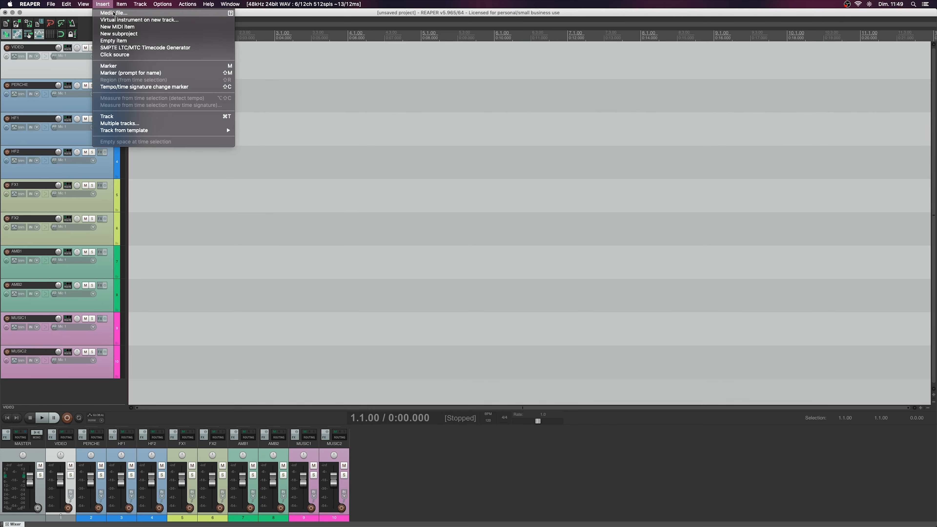
{"action": "mouse_move", "coordinate": [140, 4]}
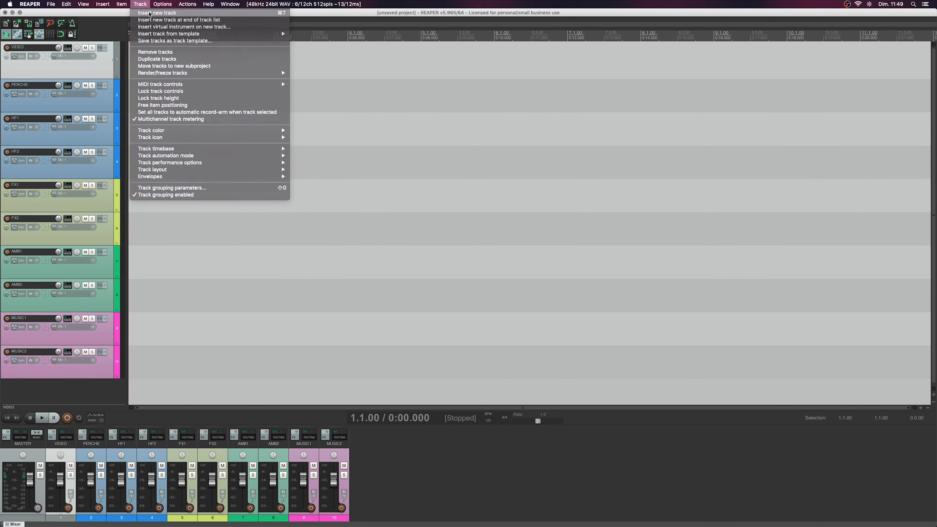
{"action": "left_click", "coordinate": [150, 13]}
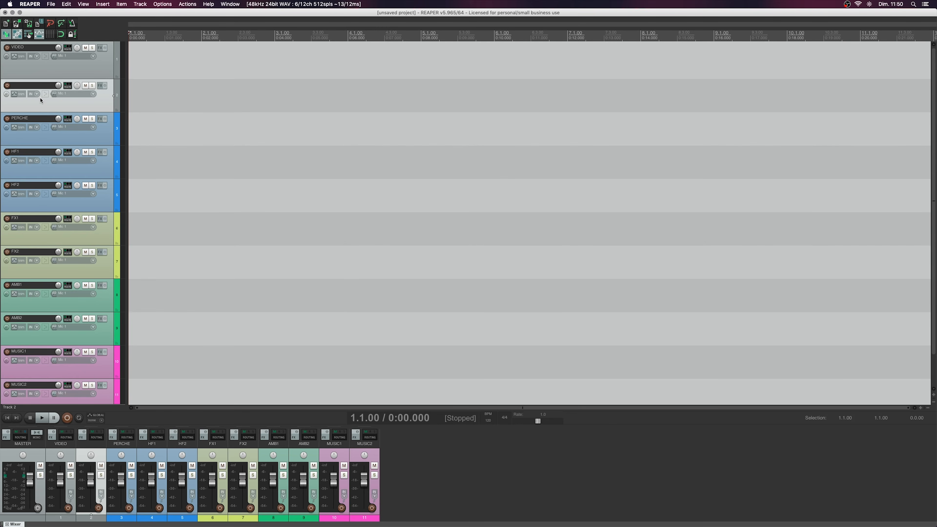
{"action": "double_click", "coordinate": [22, 88]}
{"action": "type", "text": "DIRECTS"}
{"action": "key", "text": "Return"}
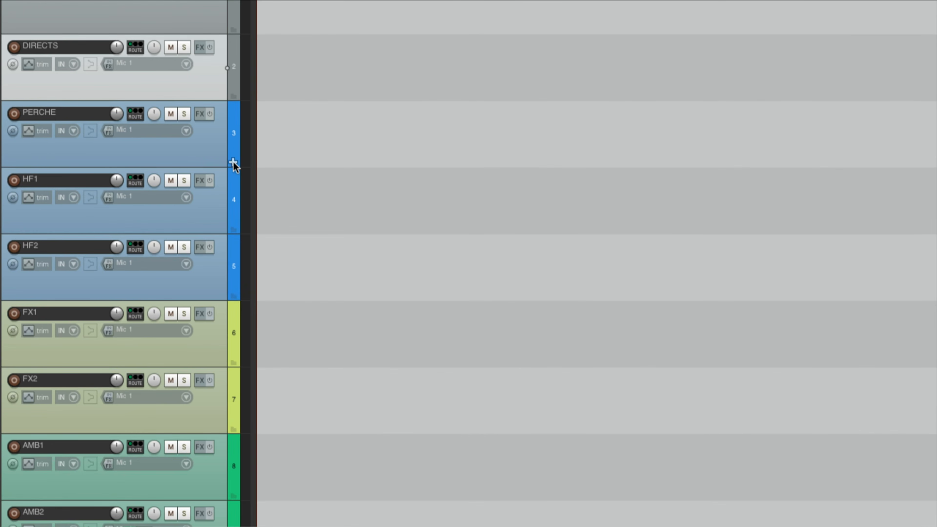
Make DIRECTS a folder track and end the folder at HF2, so it holds only PERCHE, HF1 and HF2
{"action": "left_click", "coordinate": [233, 96]}
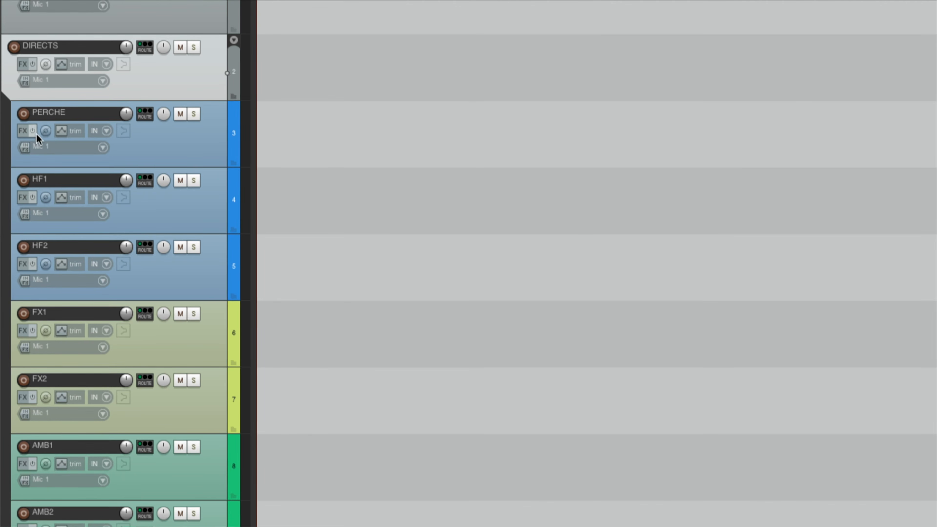
{"action": "scroll", "coordinate": [69, 389], "scroll_direction": "down", "scroll_amount": 1}
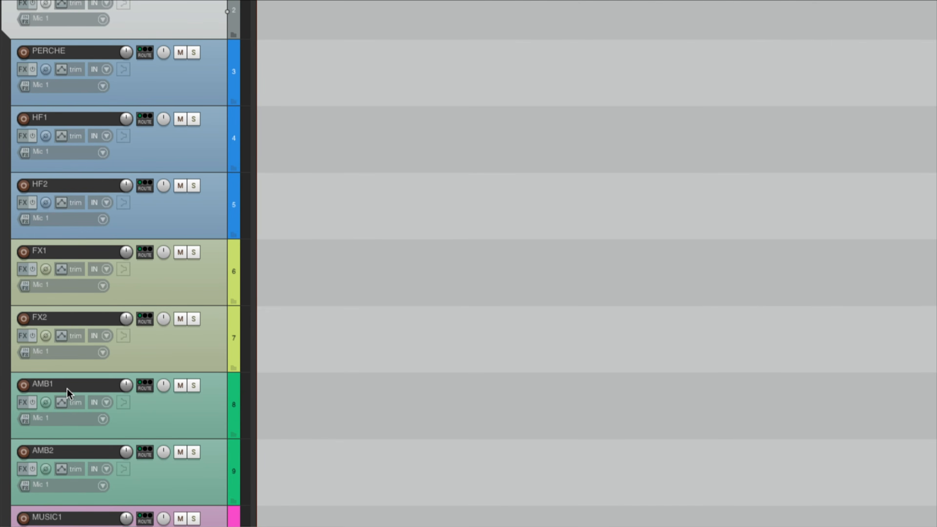
{"action": "scroll", "coordinate": [68, 389], "scroll_direction": "up", "scroll_amount": 1}
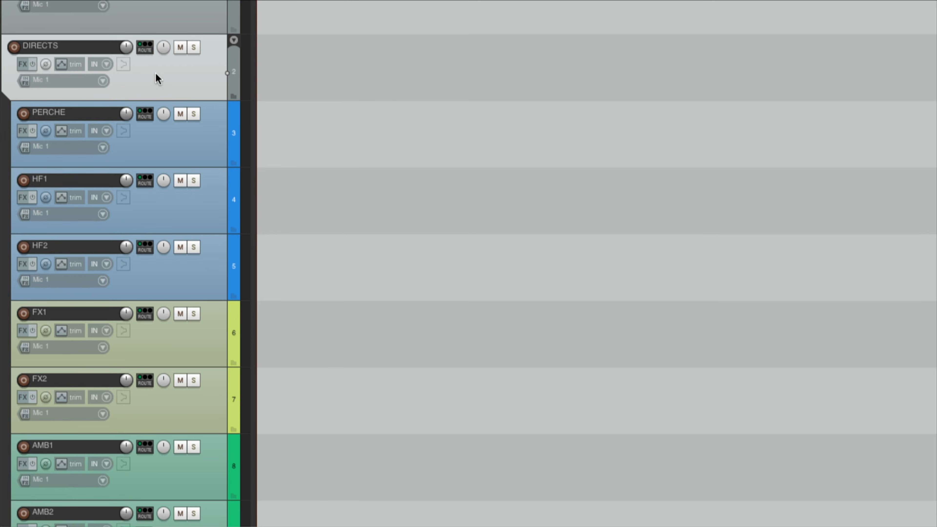
{"action": "left_click", "coordinate": [233, 296]}
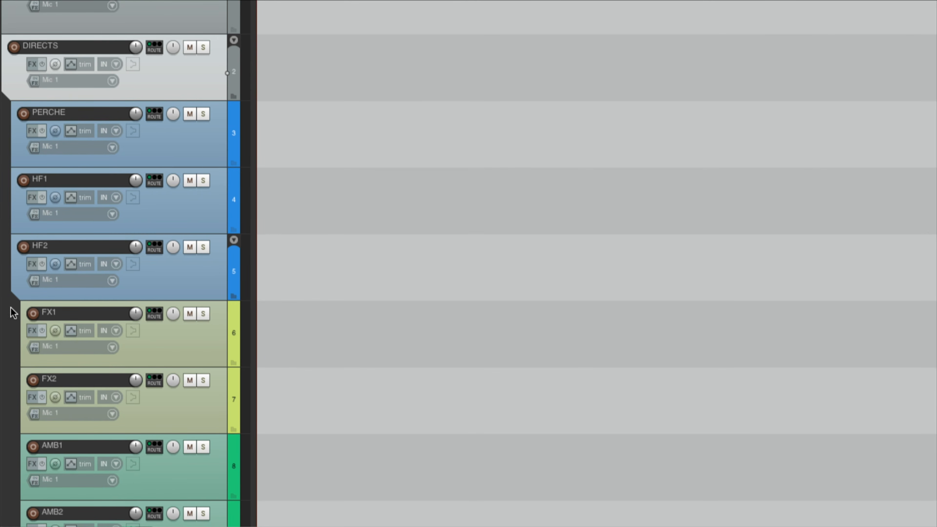
{"action": "left_click", "coordinate": [232, 295]}
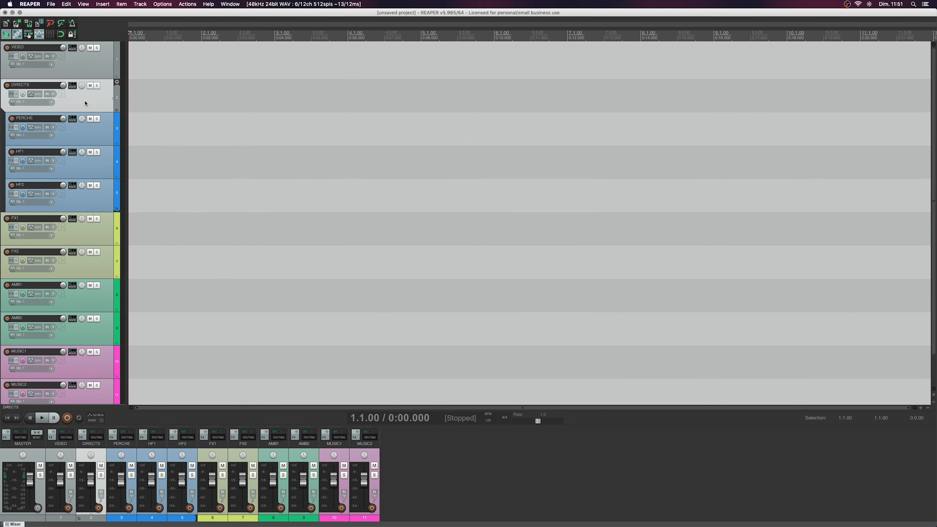
Set the DIRECTS, PERCHE, HF1 and HF2 tracks together to a custom color sampled from the blue HF1 track
{"action": "left_click", "coordinate": [93, 204], "text": "shift"}
{"action": "right_click", "coordinate": [93, 202]}
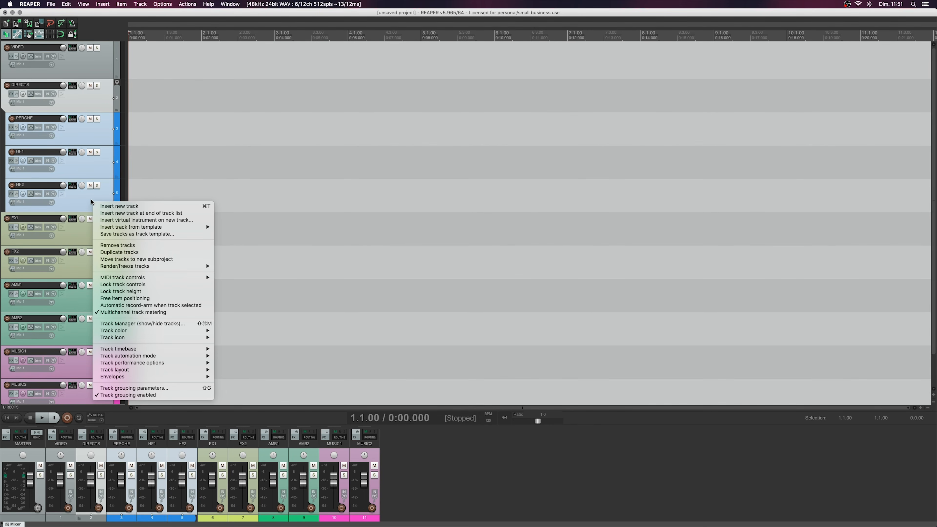
{"action": "mouse_move", "coordinate": [153, 331]}
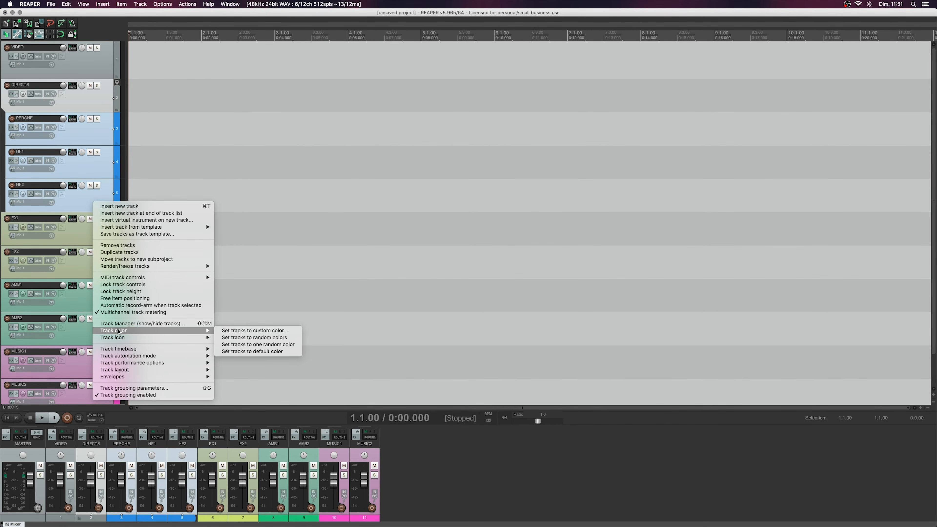
{"action": "left_click", "coordinate": [236, 331]}
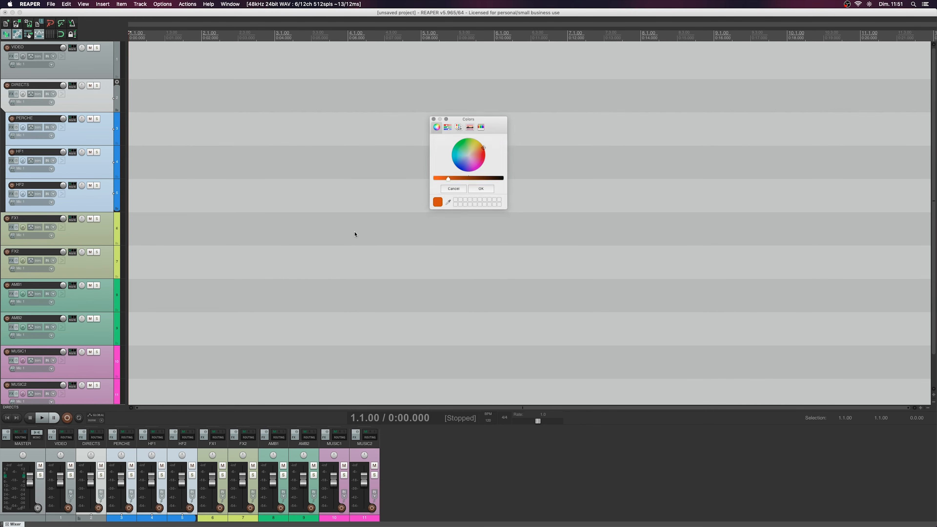
{"action": "left_click", "coordinate": [448, 205]}
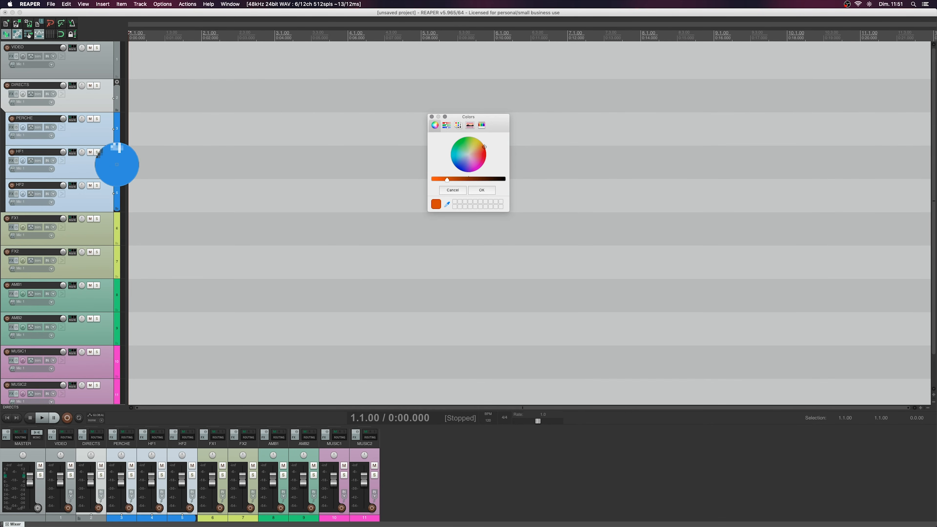
{"action": "left_click", "coordinate": [117, 165]}
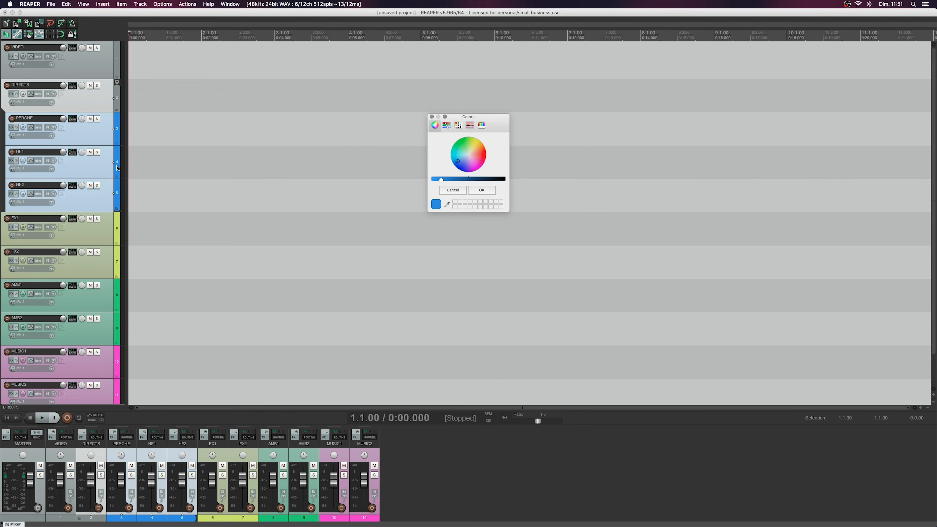
{"action": "left_click", "coordinate": [491, 193]}
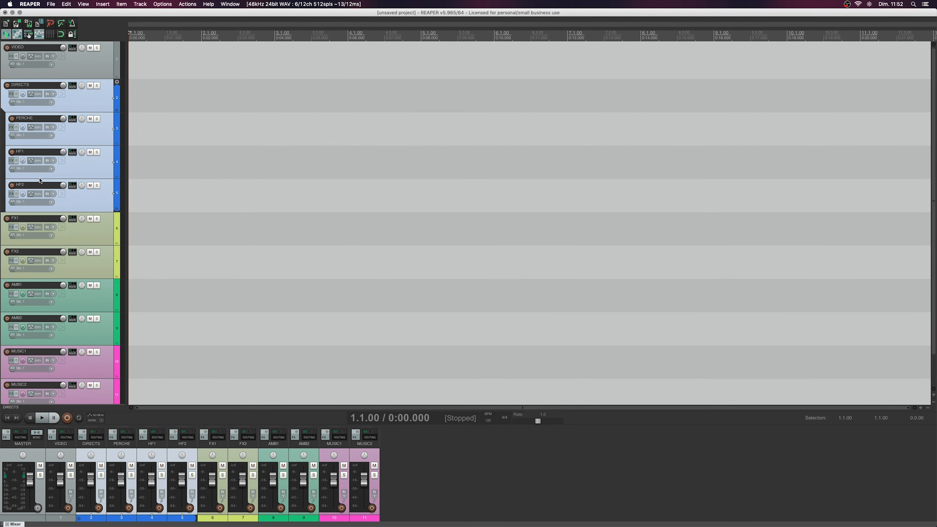
Cycle the DIRECTS folder through its compact and collapsed states and restore its child tracks to full height
{"action": "left_click", "coordinate": [117, 82]}
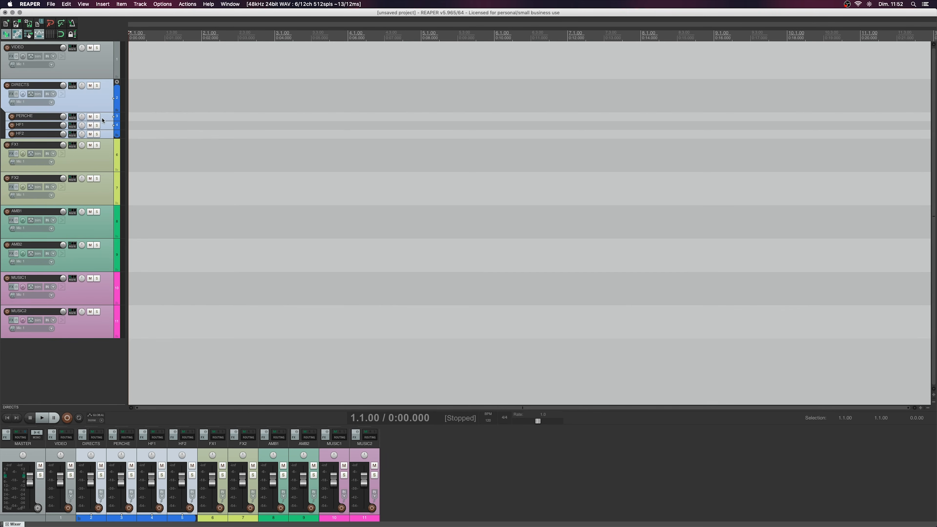
{"action": "left_click", "coordinate": [117, 82]}
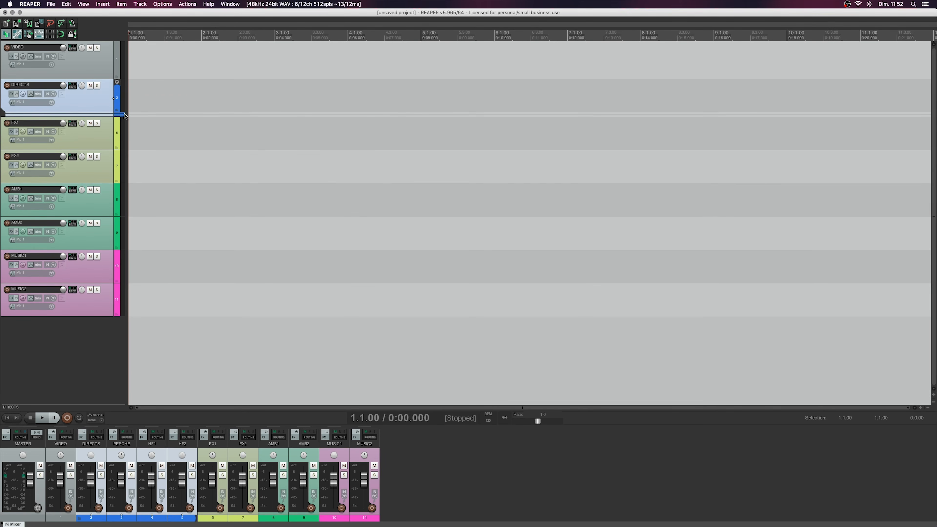
{"action": "left_click", "coordinate": [117, 83]}
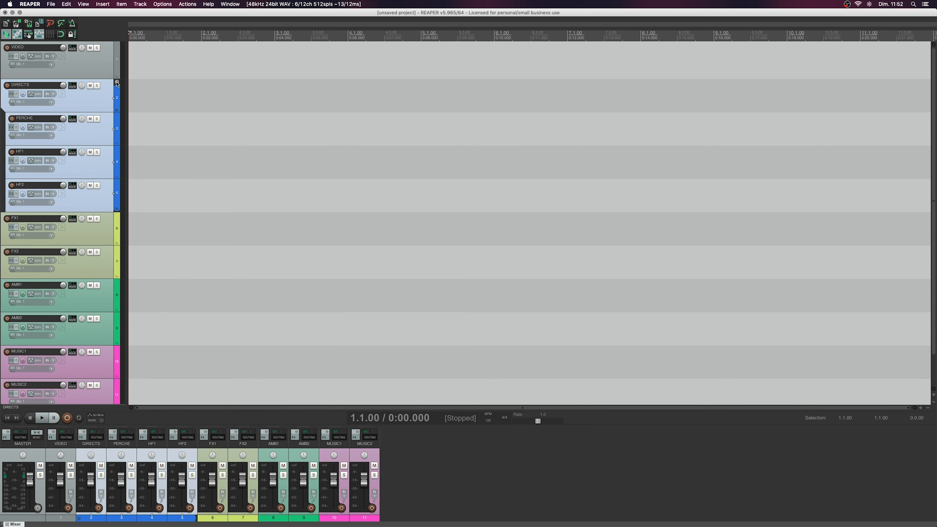
{"action": "left_click", "coordinate": [116, 82]}
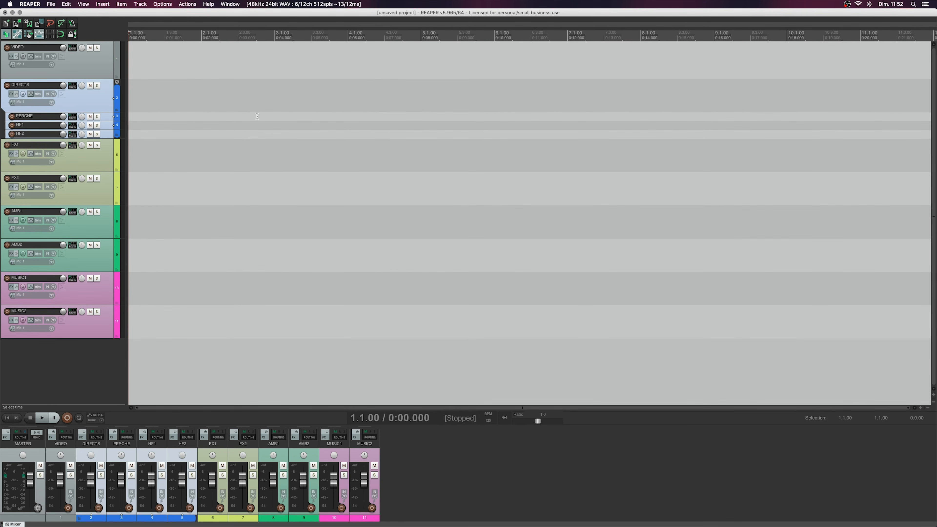
{"action": "double_click", "coordinate": [117, 82]}
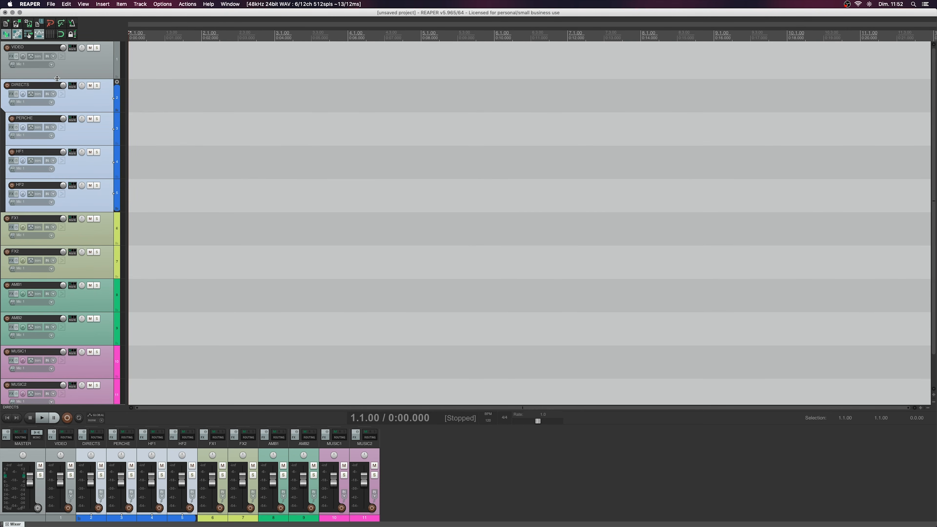
Shrink the VIDEO track to its minimum height and make it the only selected track
{"action": "left_click_drag", "start_coordinate": [57, 78], "coordinate": [56, 35]}
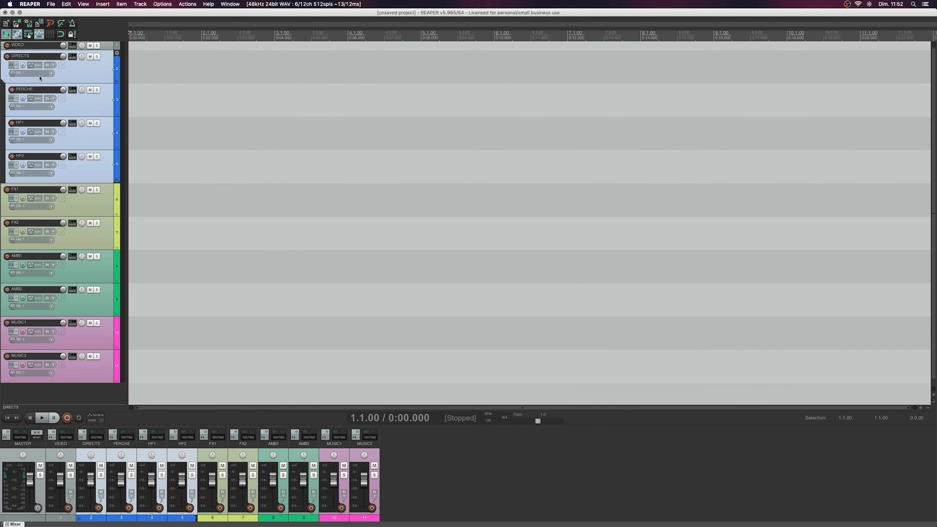
{"action": "scroll", "coordinate": [43, 86], "scroll_direction": "down", "scroll_amount": 1}
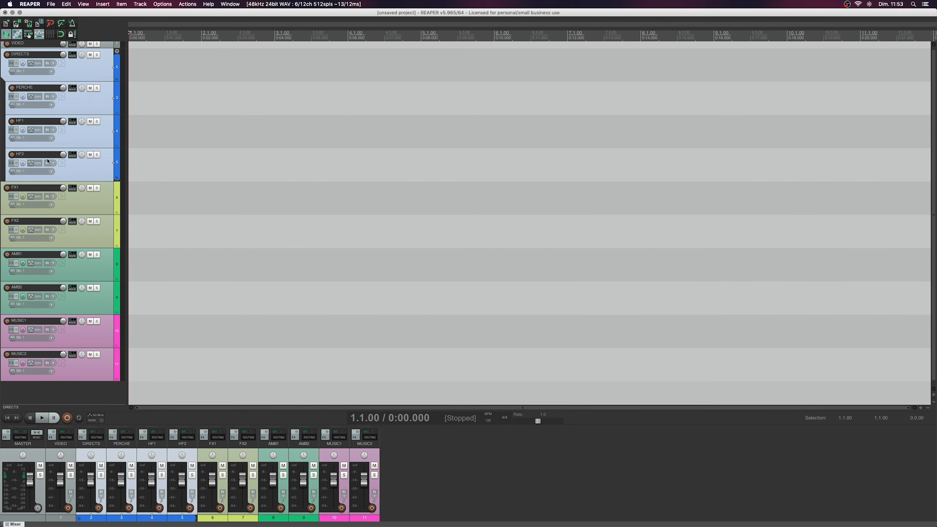
{"action": "scroll", "coordinate": [82, 148], "scroll_direction": "up", "scroll_amount": 1}
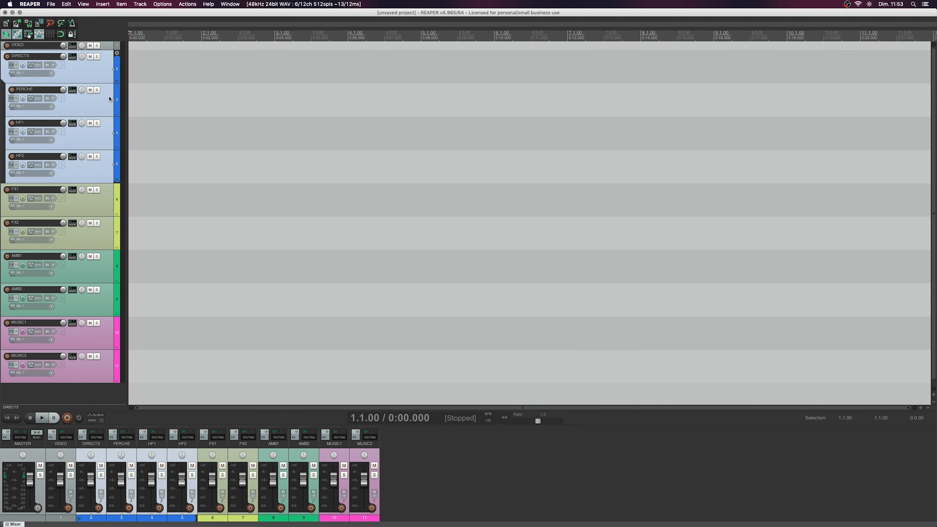
{"action": "left_click", "coordinate": [70, 48]}
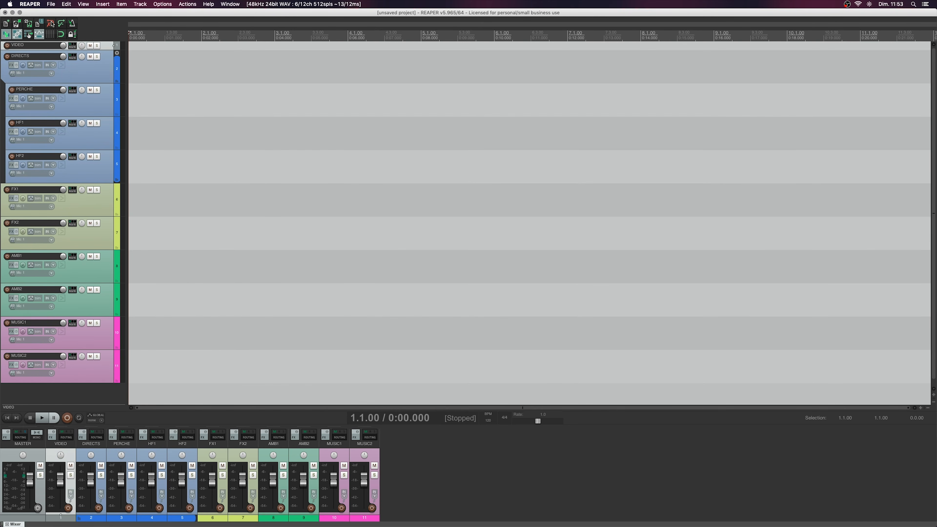
Save the project as a project template named FILM MIX TEMPLATE.RPP in the TUTOS REAPER folder under Documents
{"action": "left_click", "coordinate": [51, 4]}
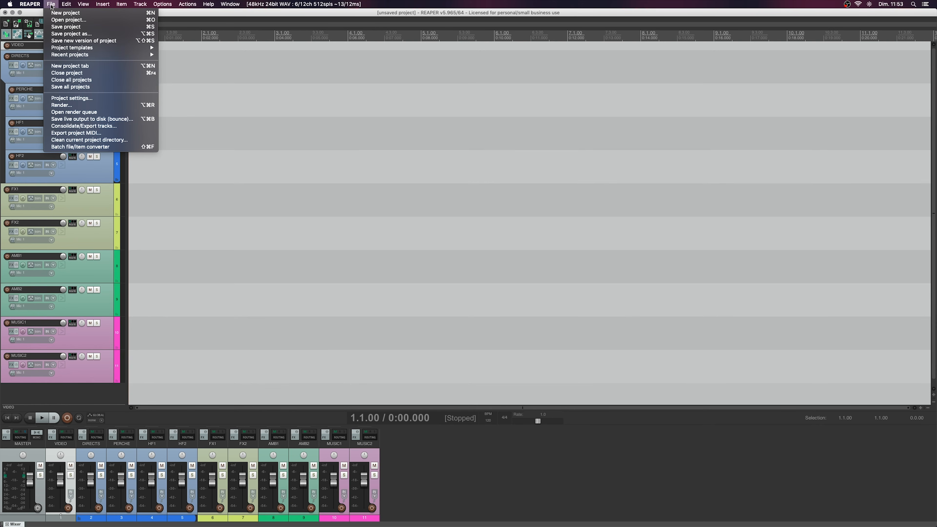
{"action": "mouse_move", "coordinate": [60, 50]}
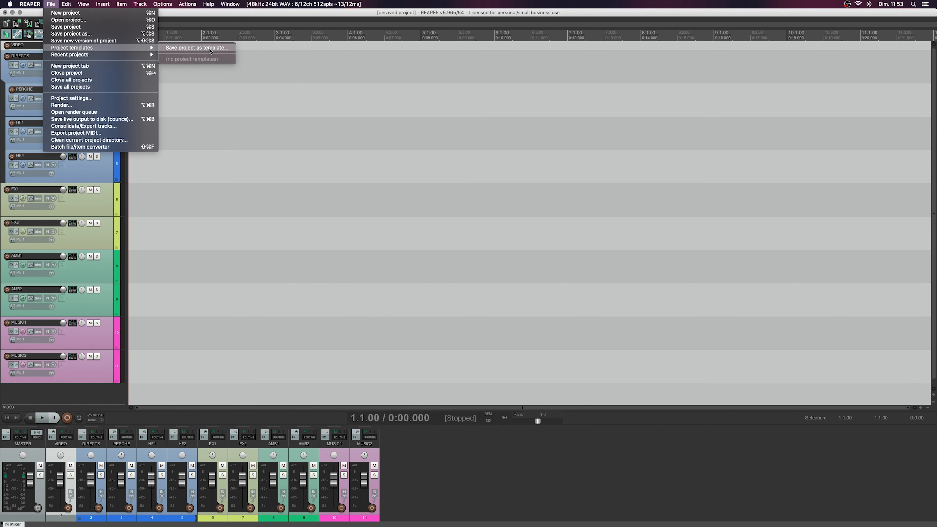
{"action": "left_click", "coordinate": [181, 50]}
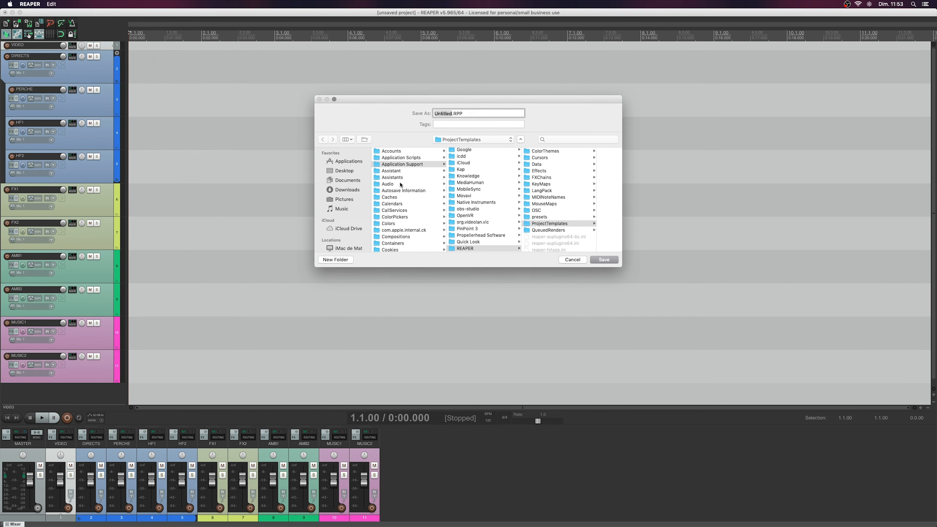
{"action": "left_click", "coordinate": [345, 181]}
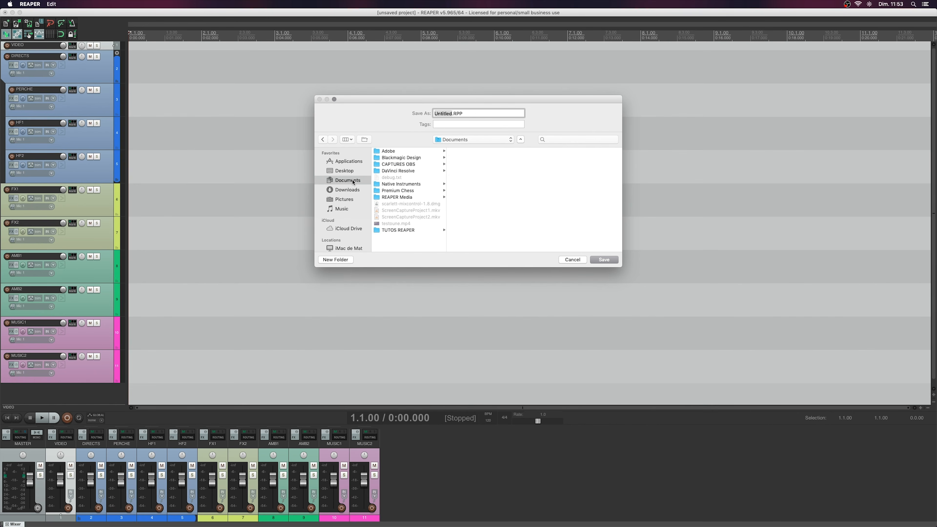
{"action": "left_click", "coordinate": [394, 230]}
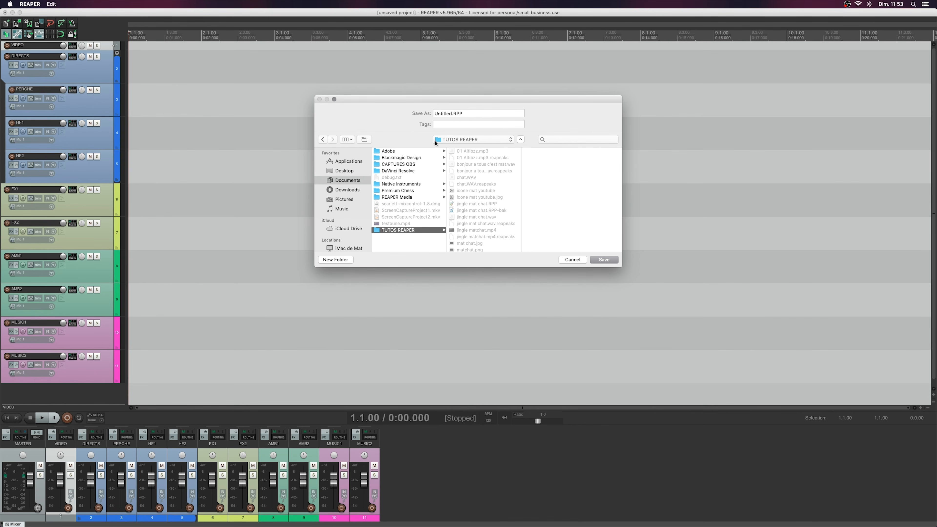
{"action": "left_click", "coordinate": [450, 113]}
{"action": "left_click_drag", "start_coordinate": [452, 113], "coordinate": [421, 113]}
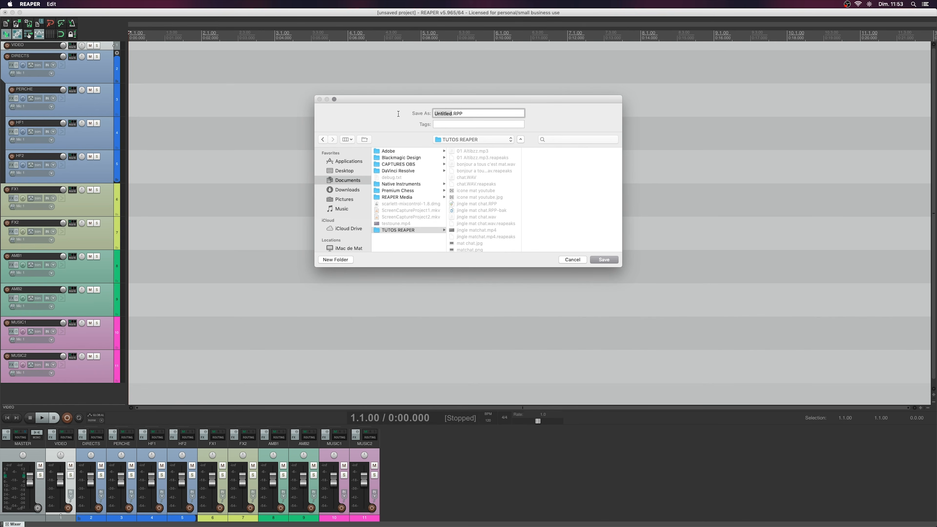
{"action": "type", "text": "FILM MIX TEMPLATE"}
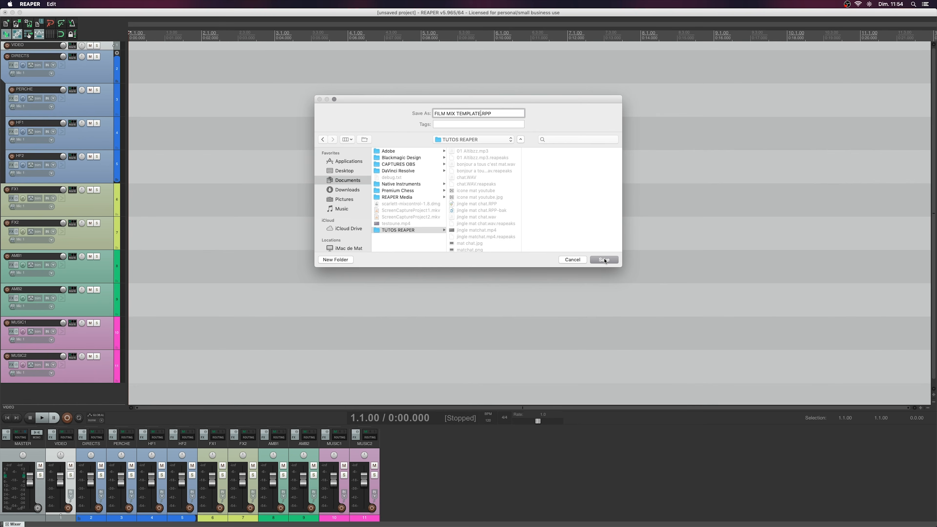
{"action": "left_click", "coordinate": [603, 261]}
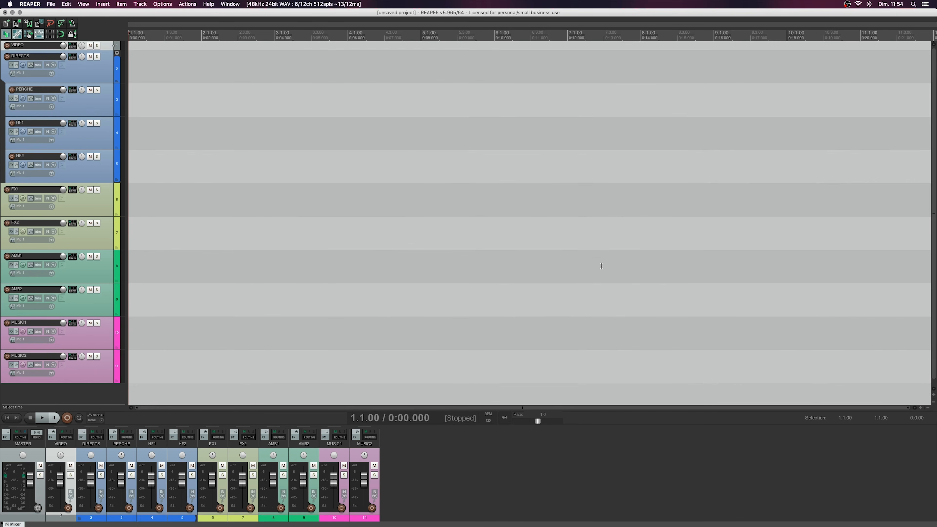
Quit REAPER without saving the unsaved project and relaunch it
{"action": "left_click", "coordinate": [30, 5]}
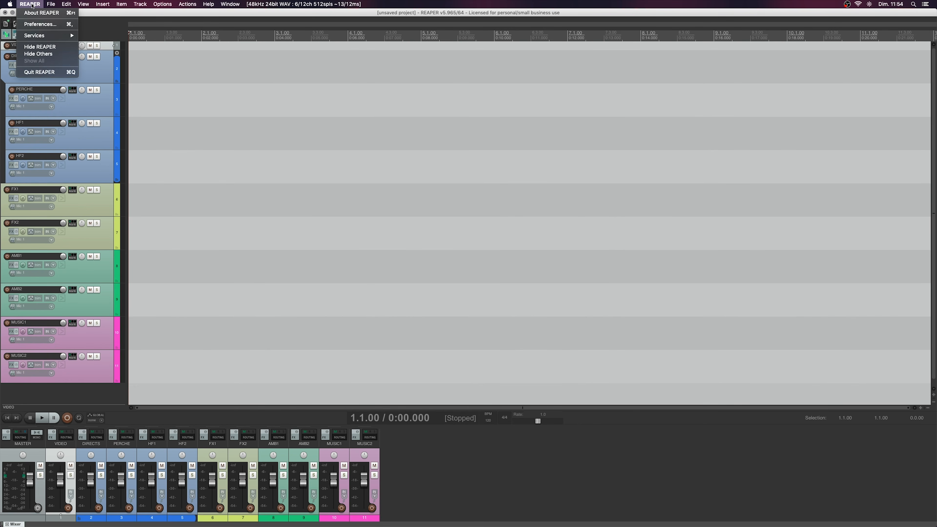
{"action": "left_click", "coordinate": [33, 73]}
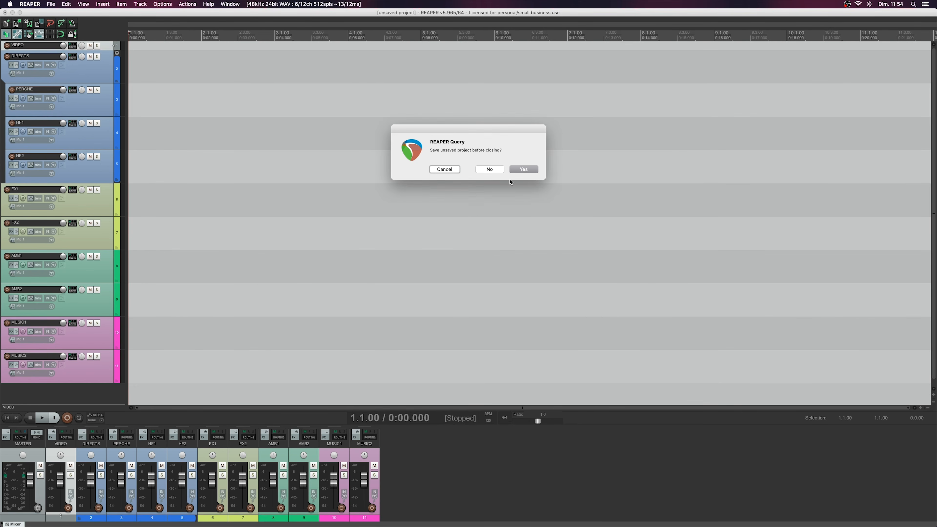
{"action": "left_click", "coordinate": [490, 169]}
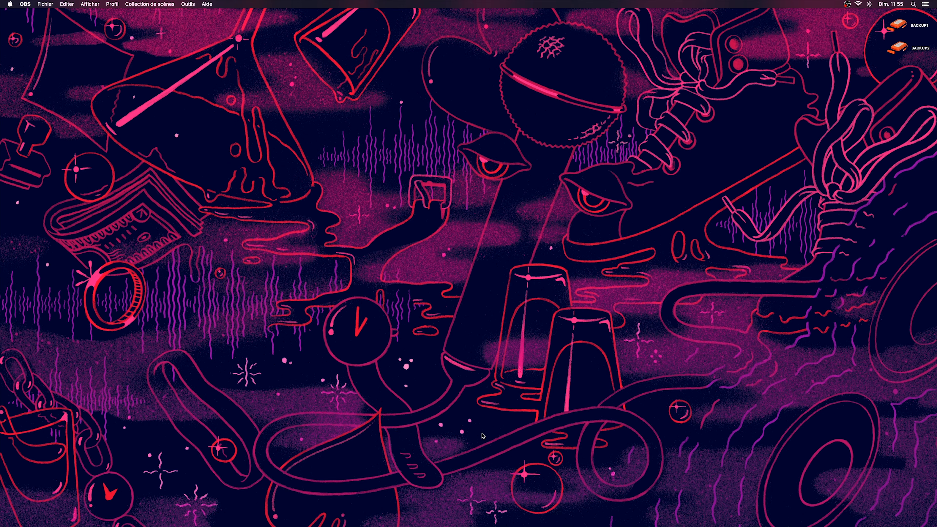
{"action": "left_click", "coordinate": [555, 511]}
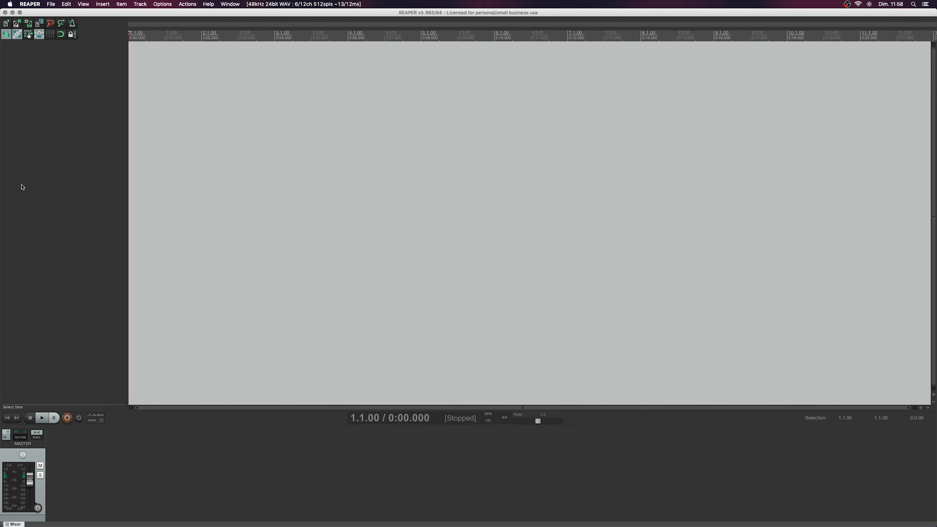
Insert the tracks from FILM MIX TEMPLATE.RPP in the TUTOS REAPER folder under Documents, and select only AMB2
{"action": "right_click", "coordinate": [52, 119]}
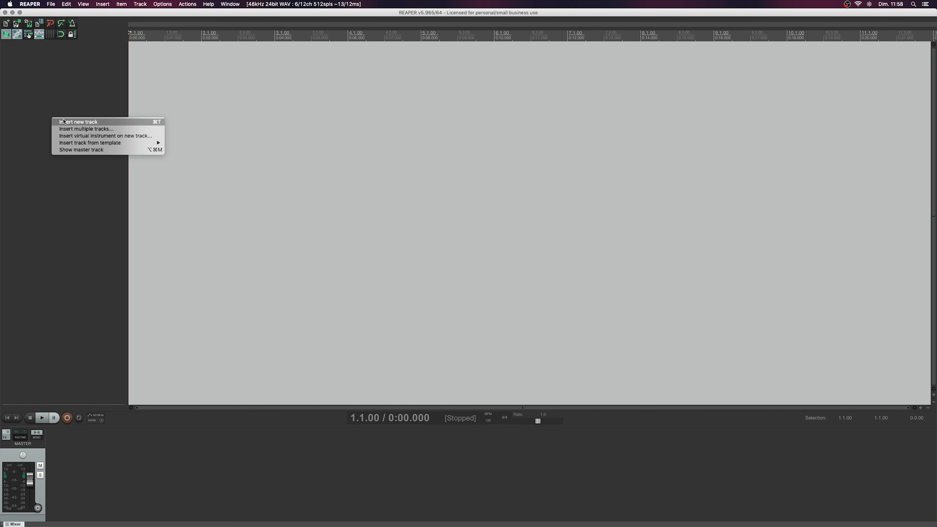
{"action": "mouse_move", "coordinate": [65, 146]}
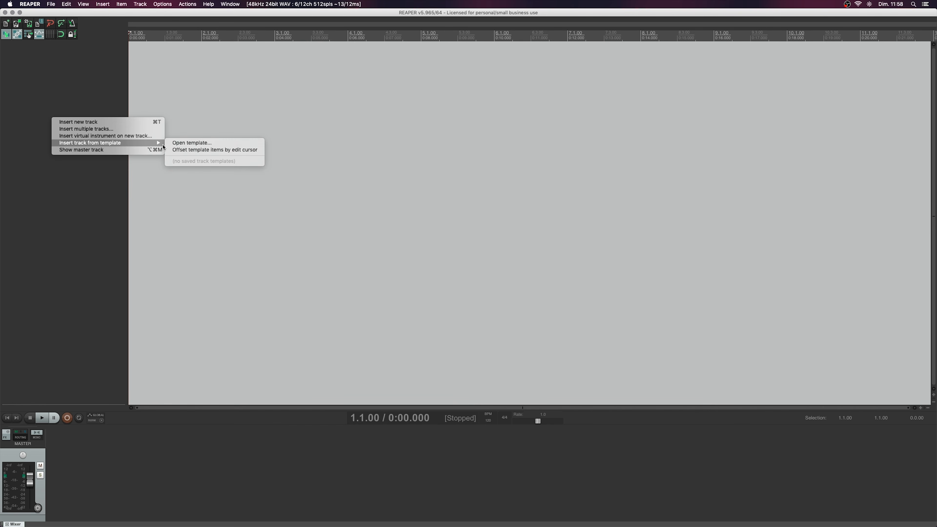
{"action": "left_click", "coordinate": [186, 145]}
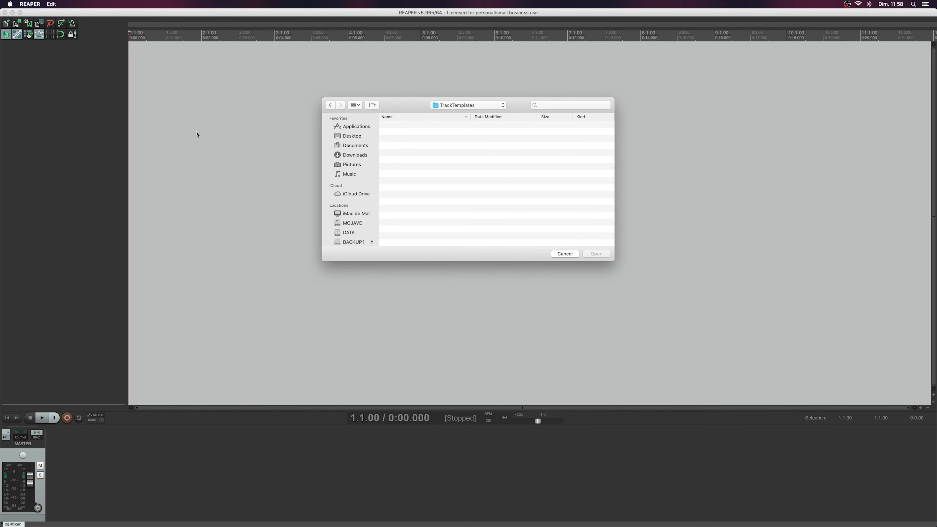
{"action": "left_click", "coordinate": [353, 148]}
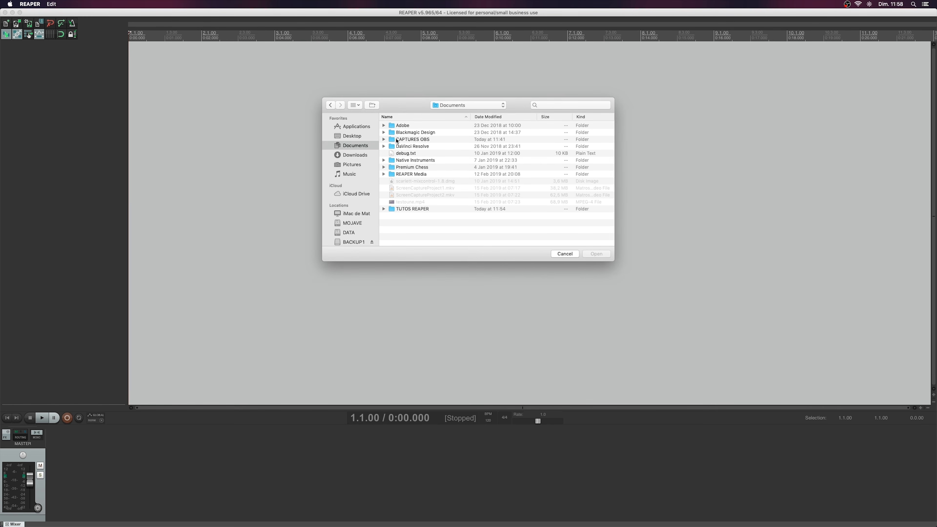
{"action": "left_click", "coordinate": [393, 209]}
{"action": "double_click", "coordinate": [393, 210]}
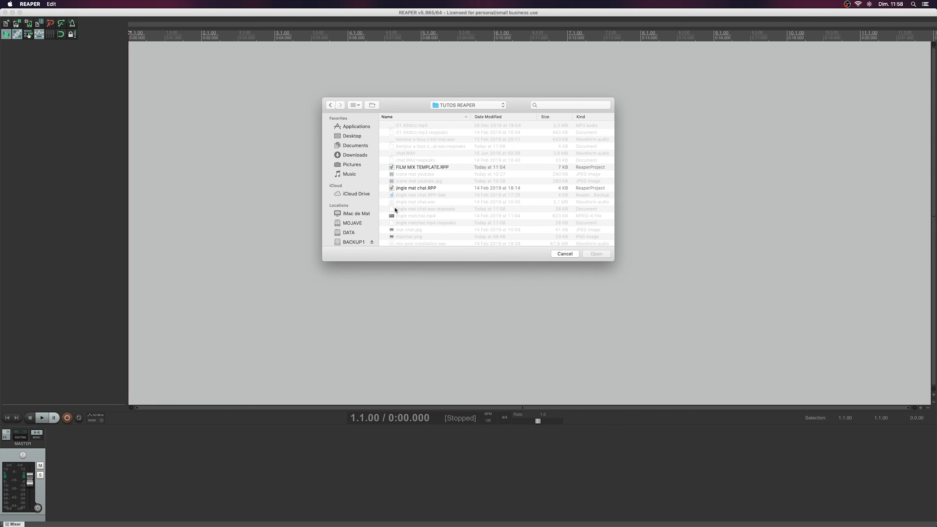
{"action": "left_click", "coordinate": [428, 170]}
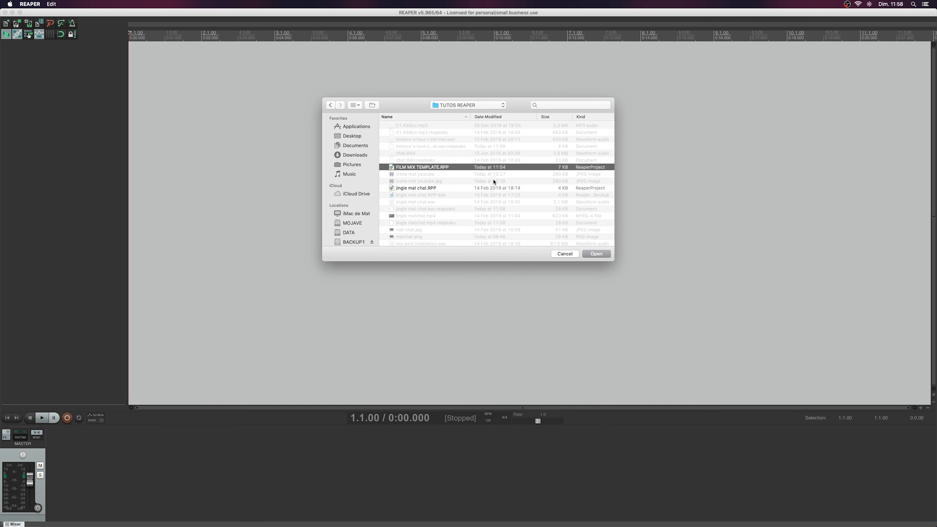
{"action": "left_click", "coordinate": [600, 253]}
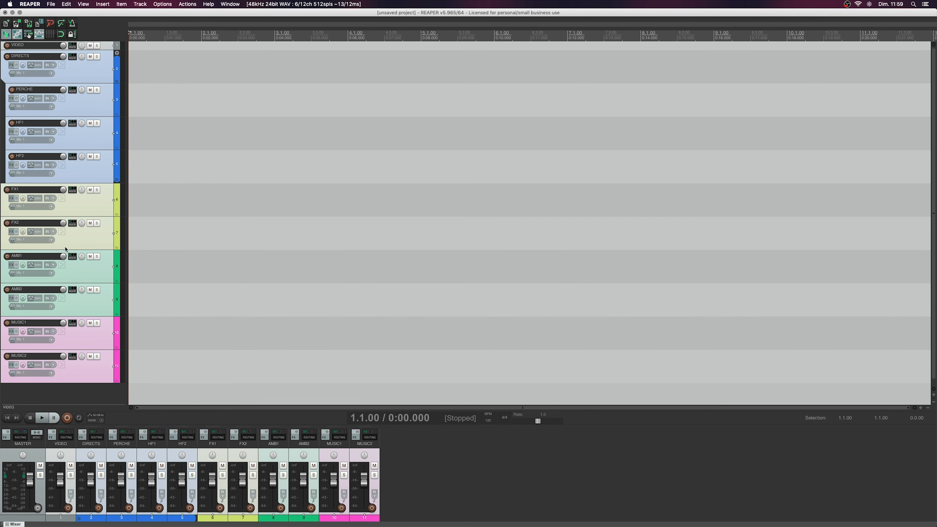
{"action": "left_click", "coordinate": [76, 305]}
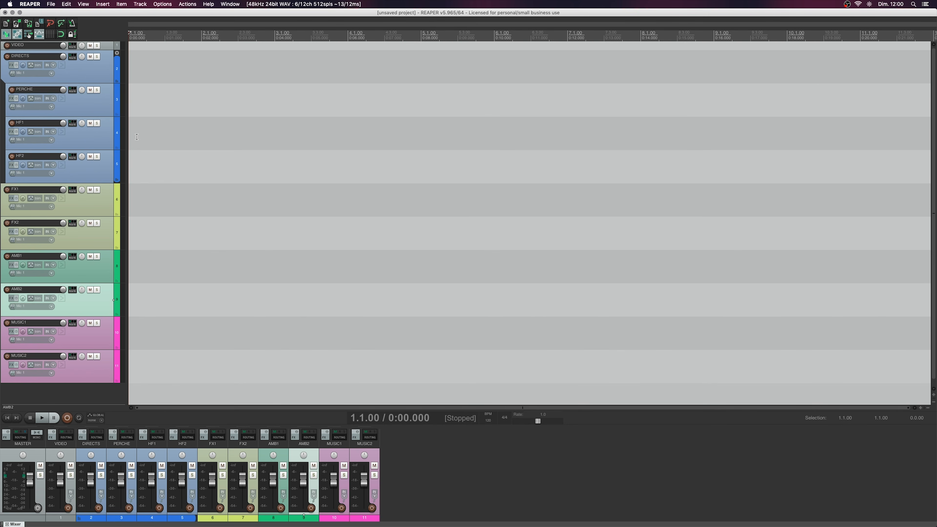